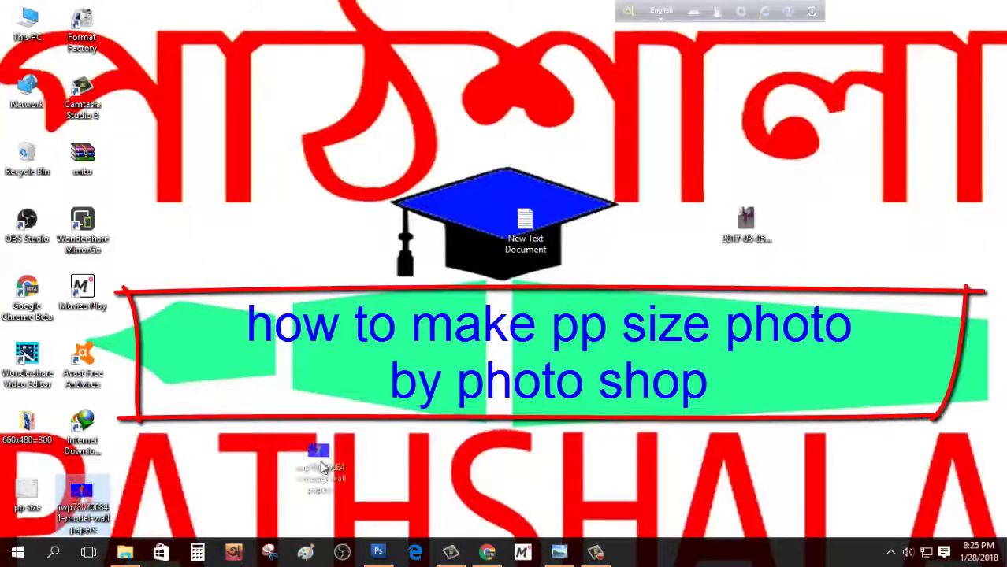
Bring the Photoshop window with the blue-background model photo to the front.
left_click(378, 551)
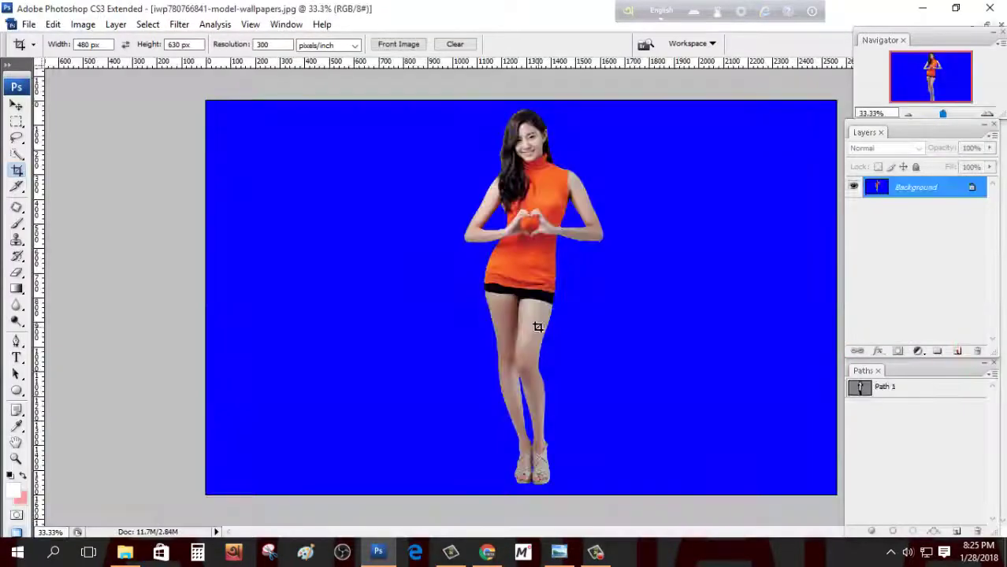
Set the Crop tool to a fixed 480 × 630 px at 300 pixels/inch.
key("p")
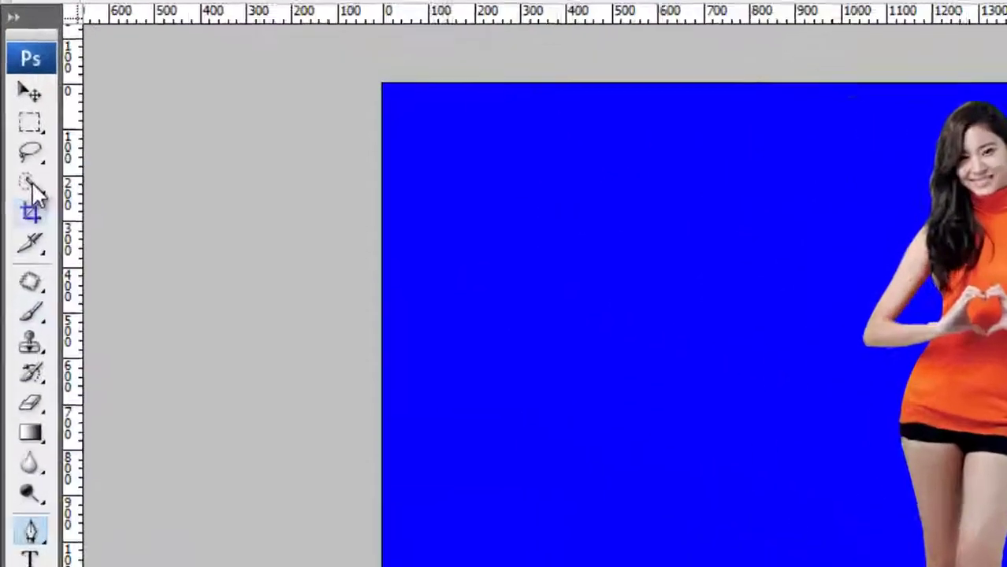
left_click(18, 170)
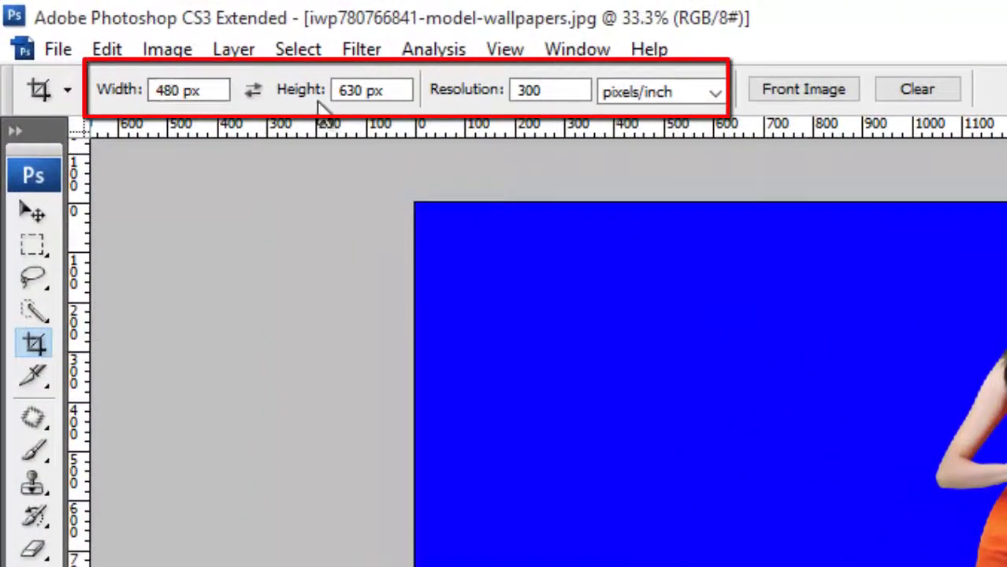
left_click(369, 90)
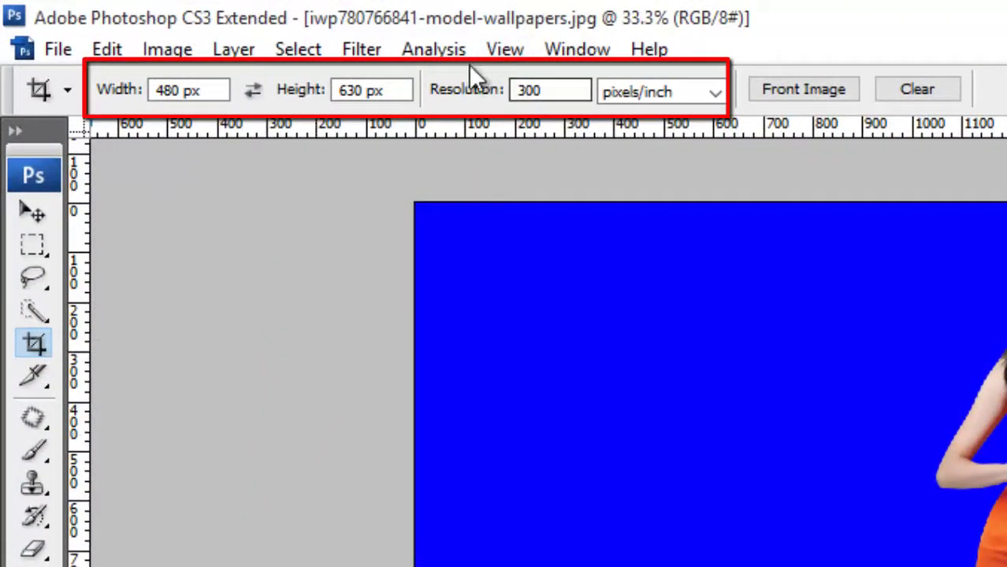
double_click(559, 90)
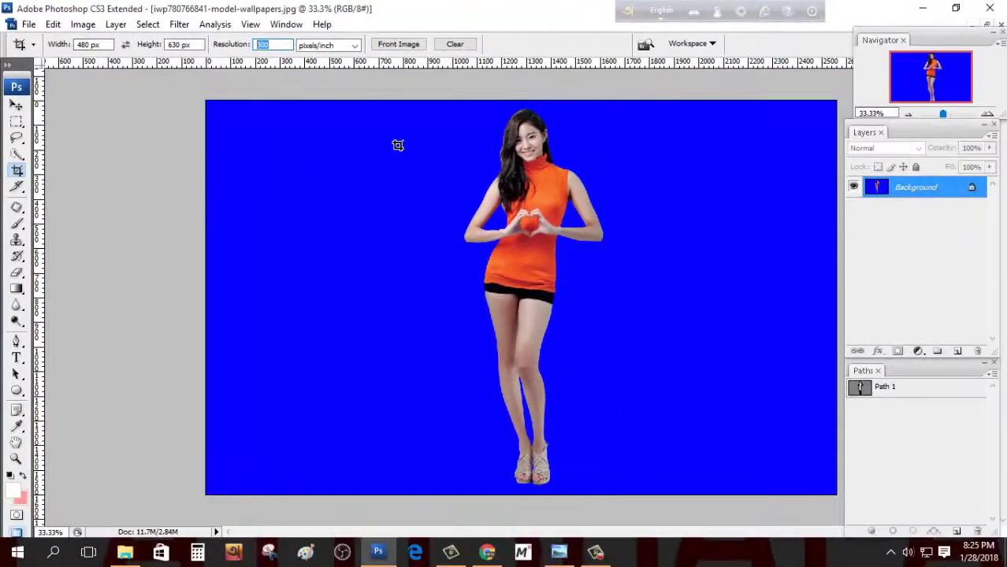
left_click(891, 458)
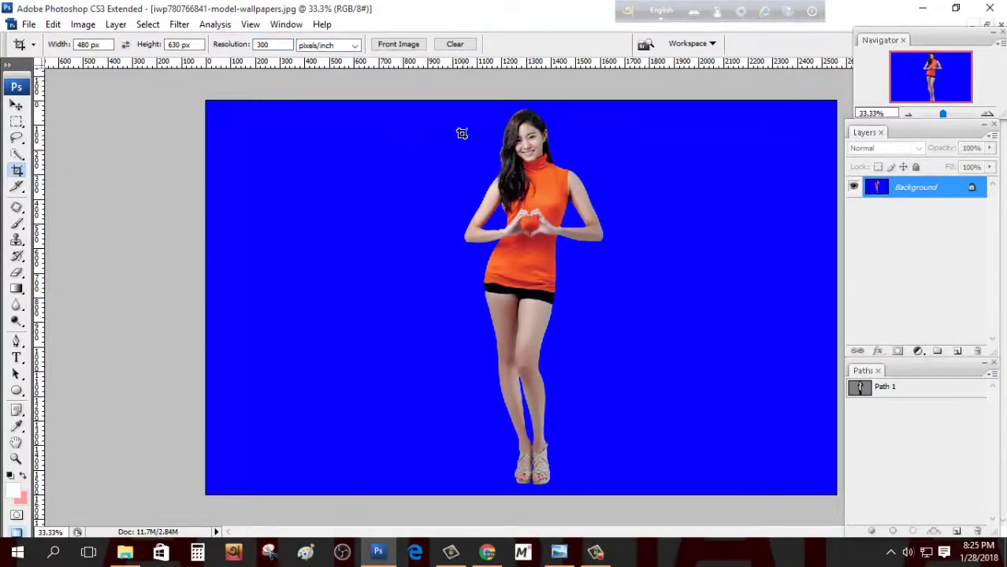
Crop the photo to the full figure, then crop again more tightly.
left_click_drag(445, 106, 636, 312)
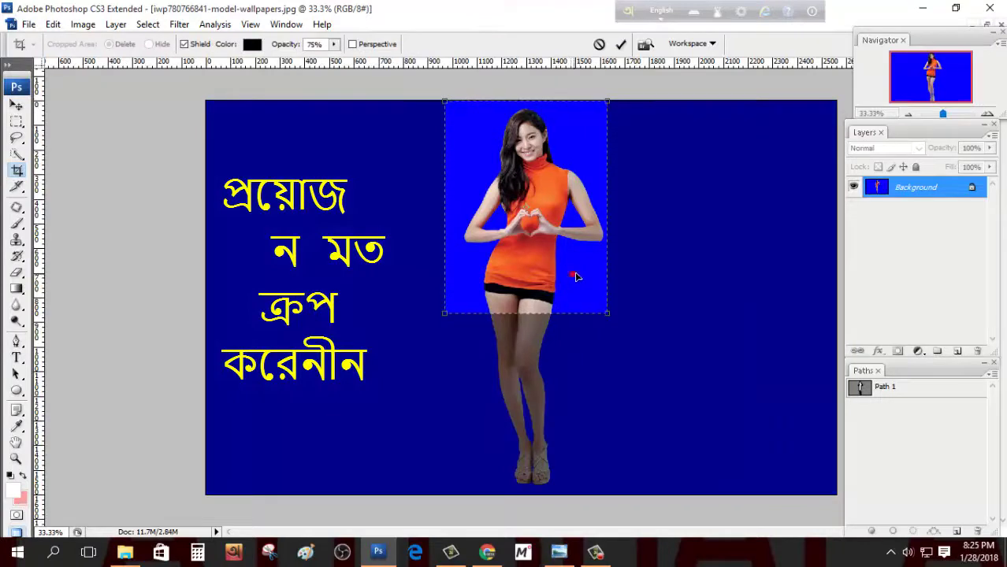
key("Right")
key("Right")
key("Right")
key("Return")
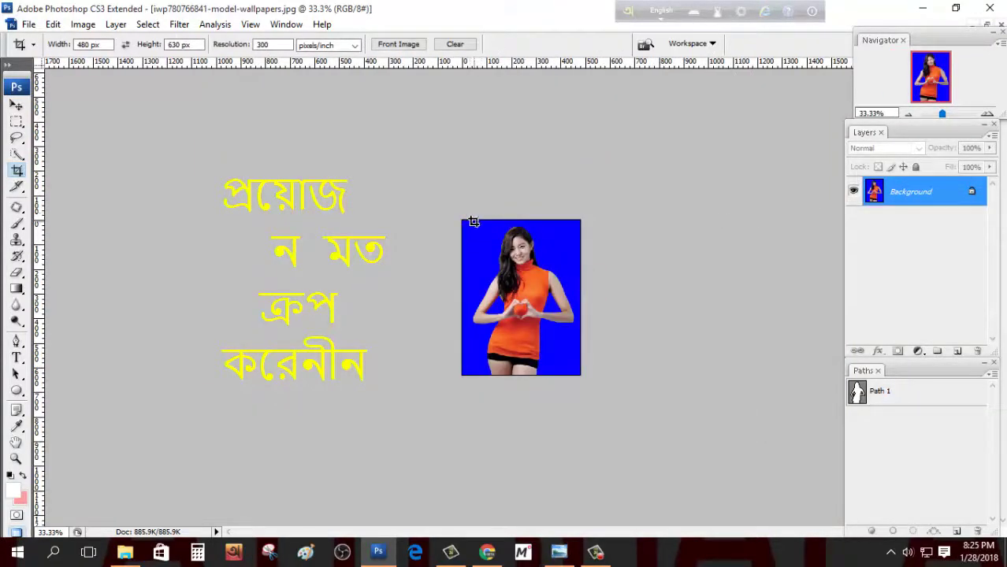
mouse_move(471, 222)
left_mouse_down()
mouse_move(677, 326)
mouse_move(698, 321)
mouse_move(615, 295)
left_mouse_up()
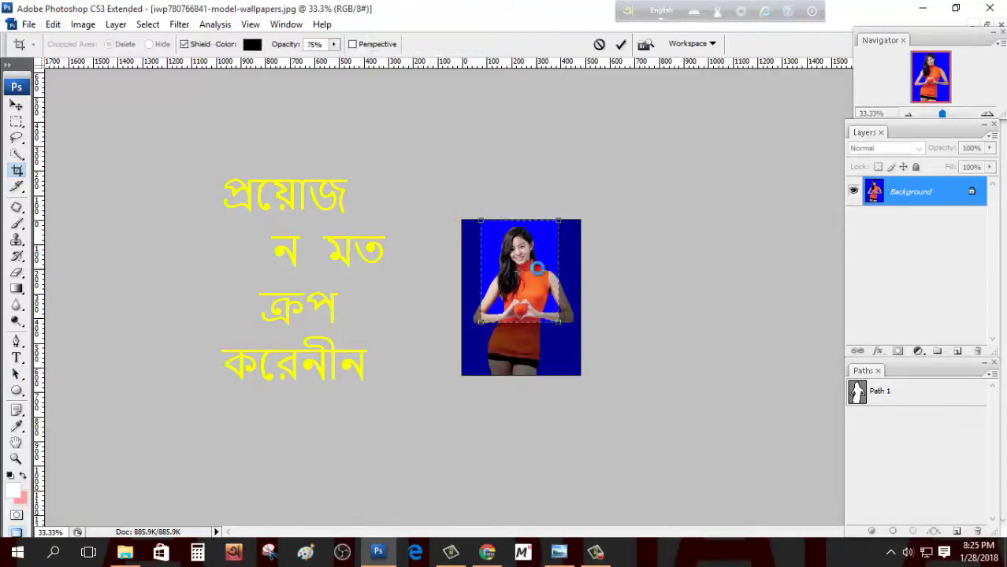
key("Return")
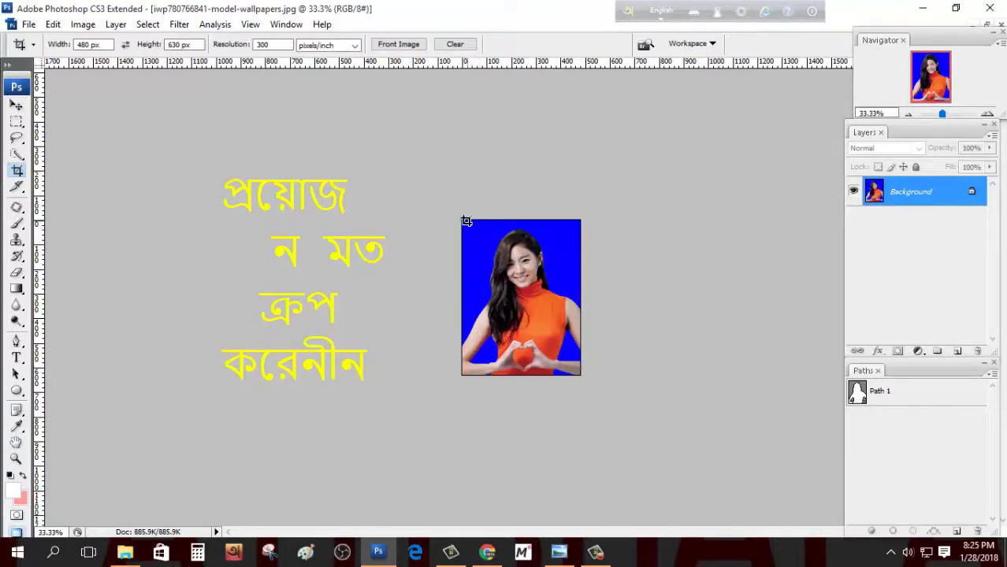
Crop to a head-and-shoulders portrait, keeping the blue background.
mouse_move(465, 220)
left_mouse_down()
mouse_move(703, 328)
mouse_move(720, 326)
left_mouse_up()
left_click_drag(738, 324, 771, 328)
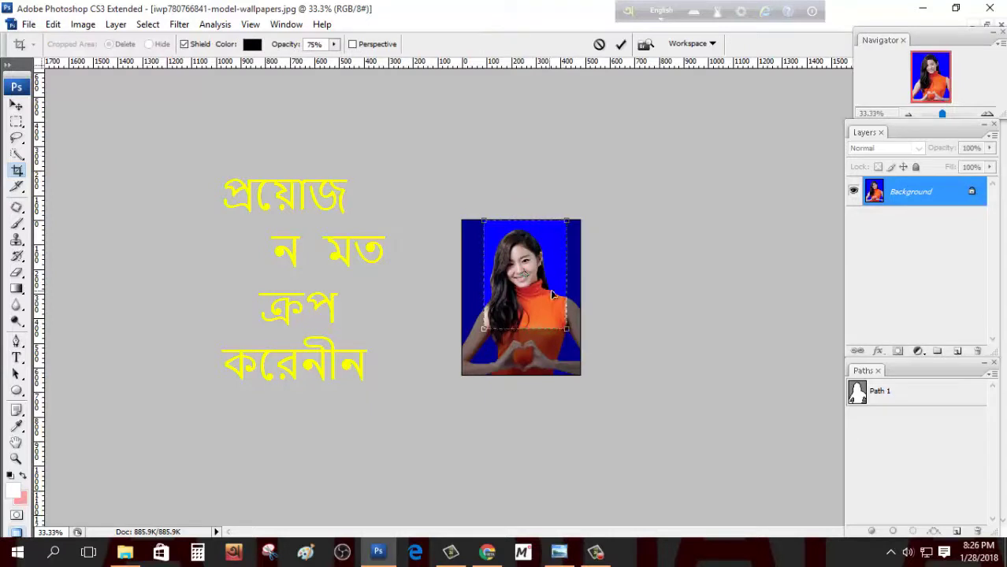
left_click_drag(549, 298, 545, 313)
double_click(545, 301)
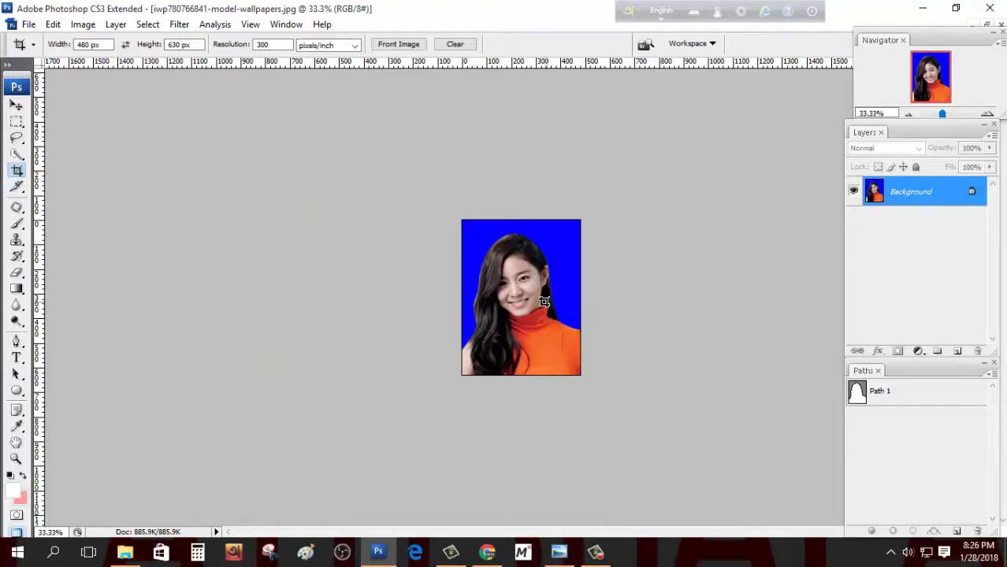
Fit the portrait on screen and convert the locked Background into Layer 0.
key("ctrl+0")
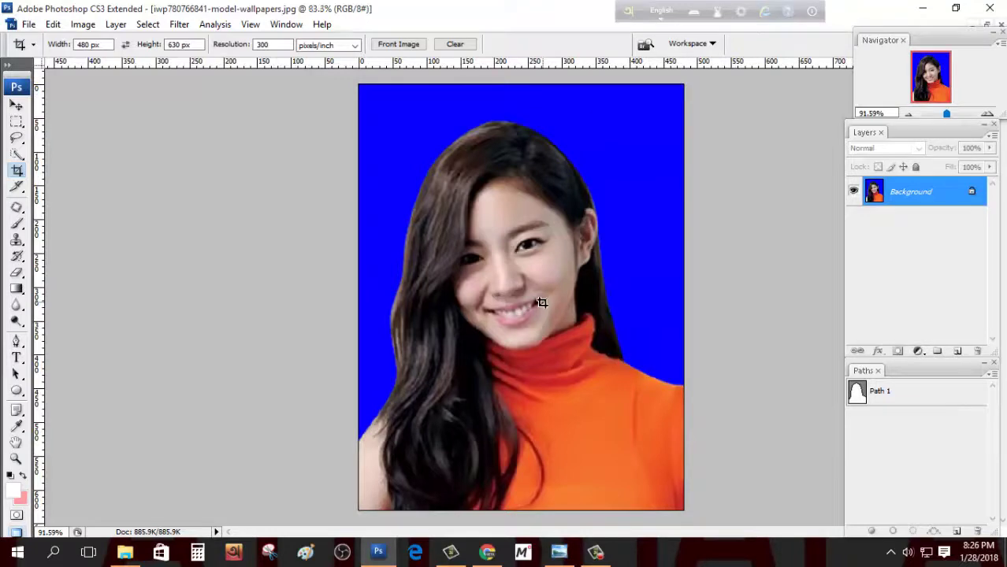
scroll(542, 302, "down", 2)
scroll(591, 323, "down", 2)
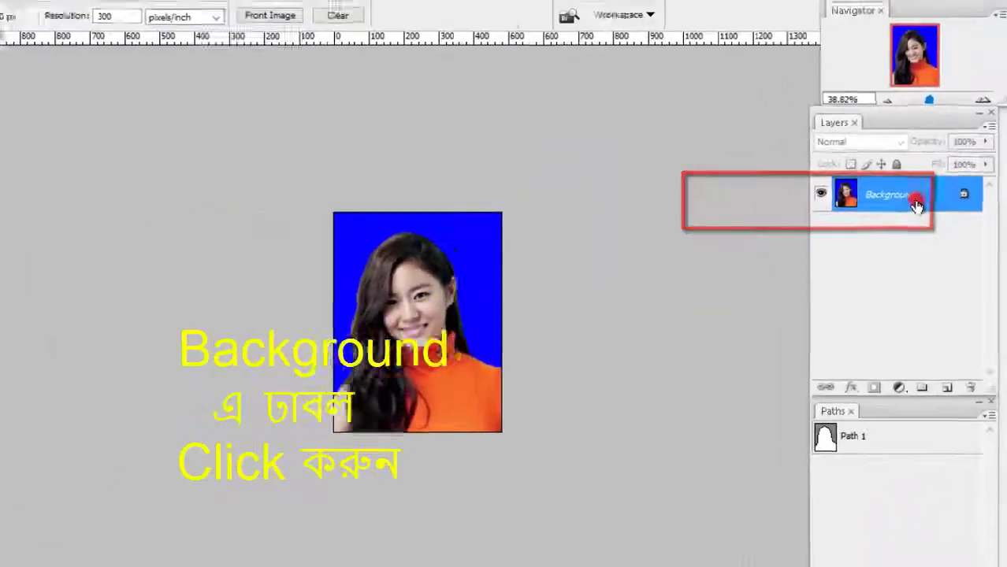
double_click(930, 197)
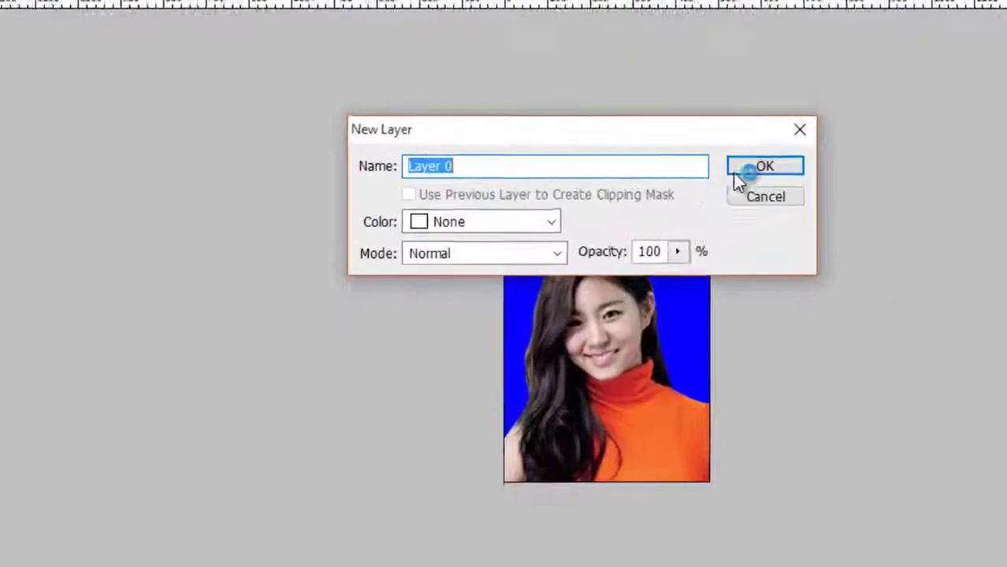
left_click(643, 174)
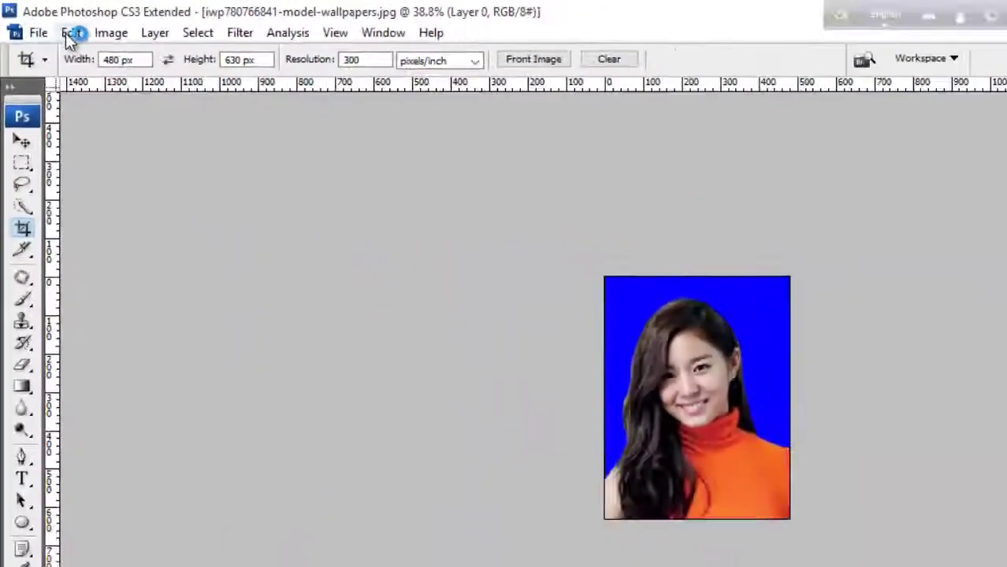
Apply a 40 px white centre stroke around the portrait.
left_click(97, 46)
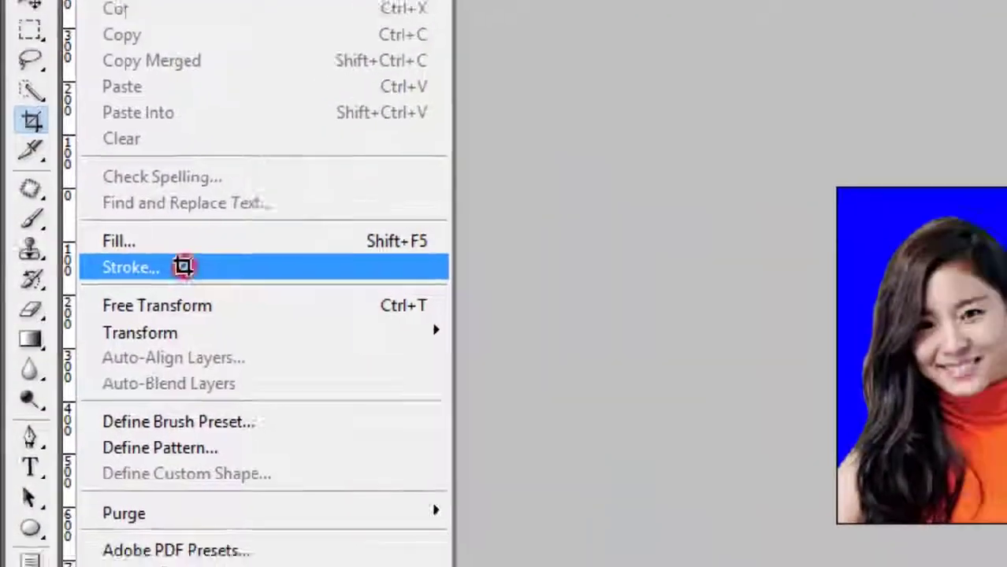
left_click(183, 267)
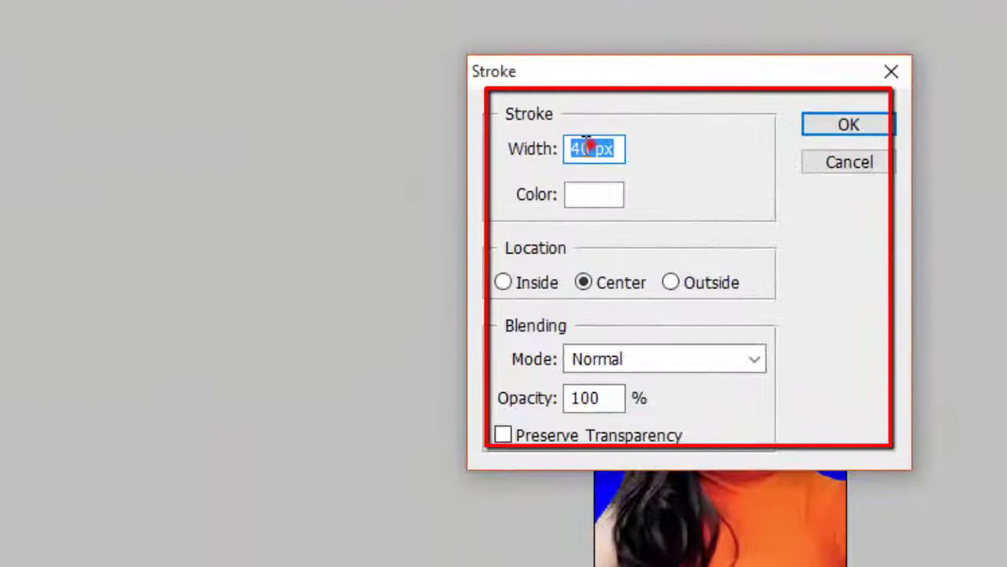
double_click(580, 148)
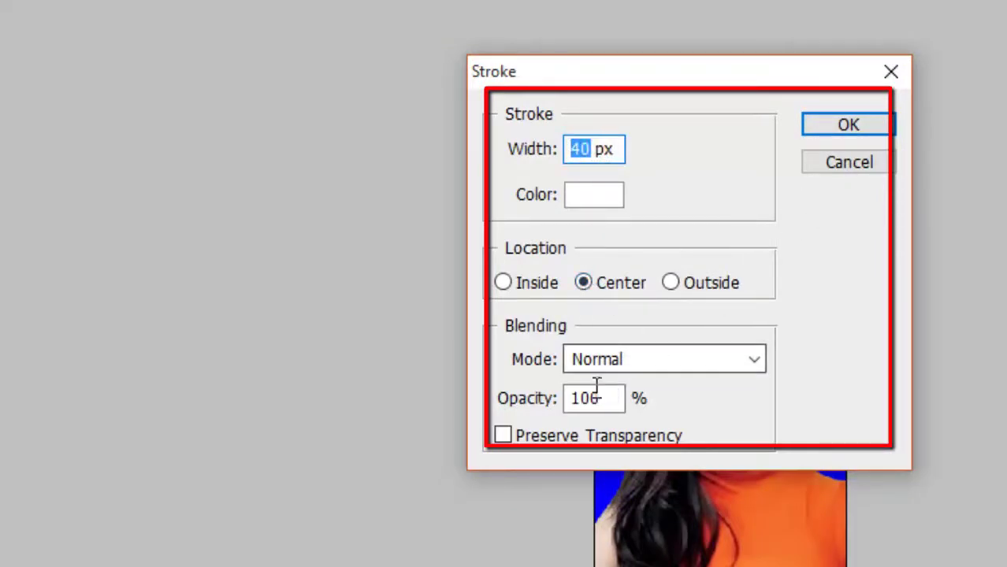
left_click(581, 201)
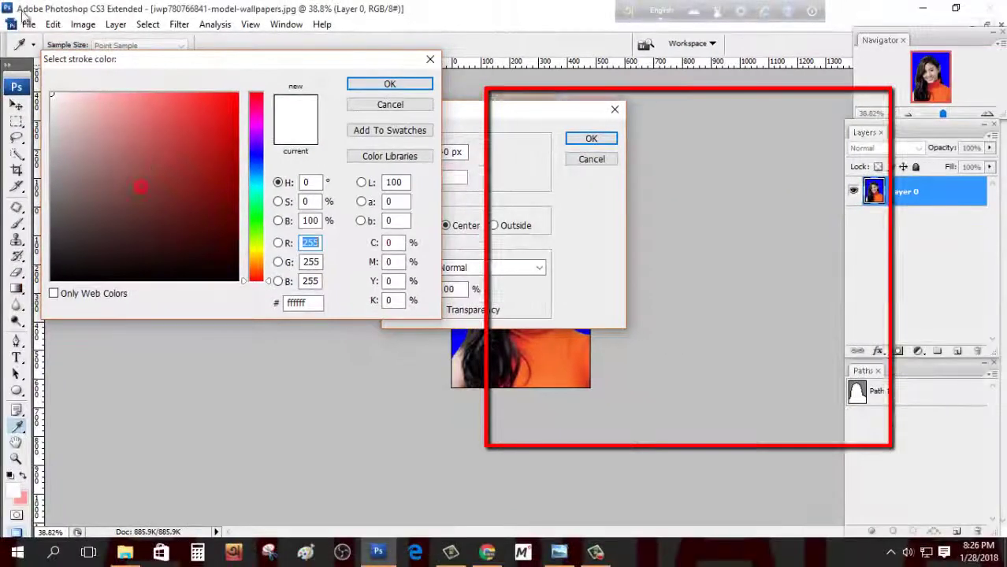
left_click(392, 85)
left_click(605, 140)
key("c")
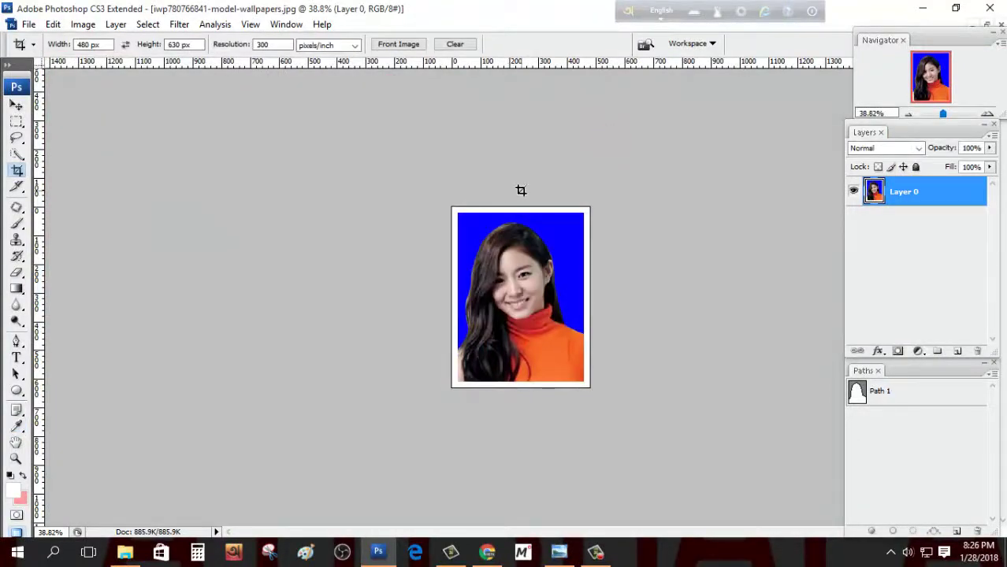
key("ctrl+0")
left_click(28, 25)
Start a new white document named 'pp size', 8.267 × 11.693 inches at 300 pixels/inch.
left_click(40, 39)
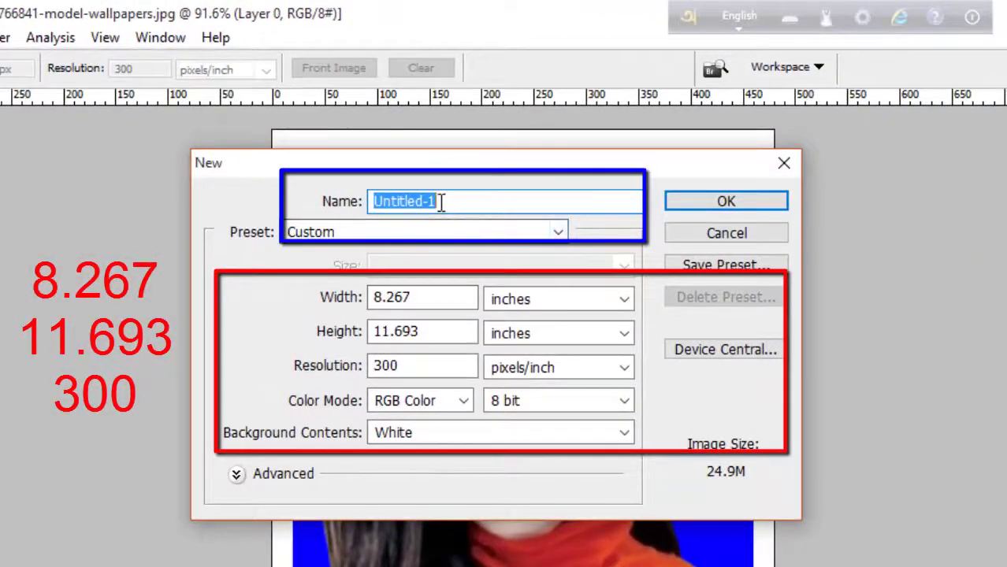
type("pp")
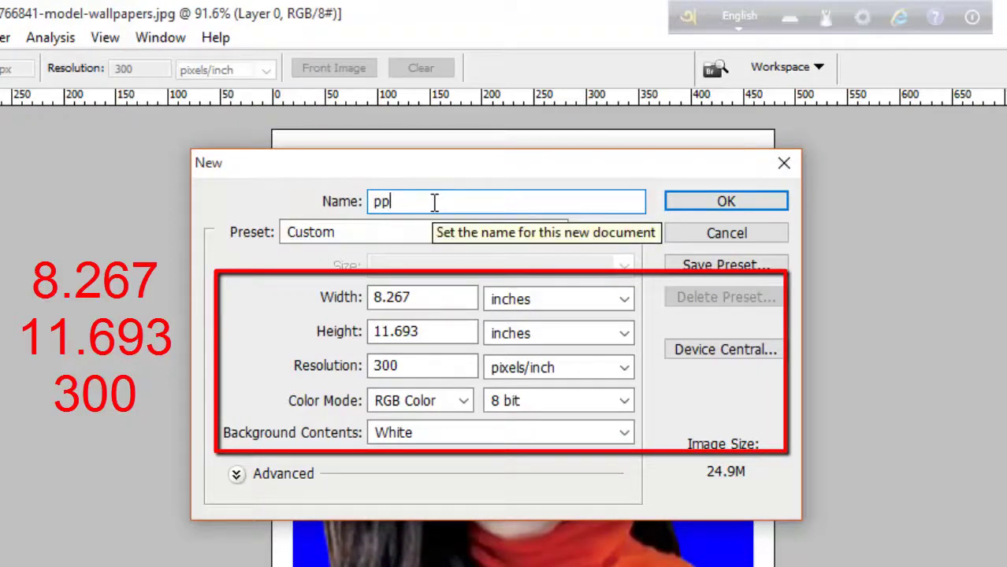
type(" si")
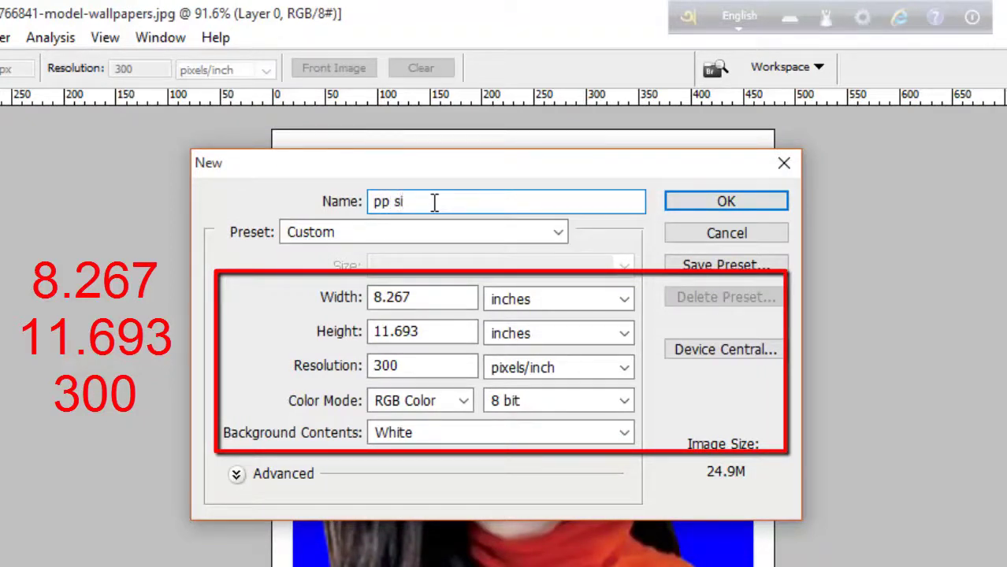
type("ze")
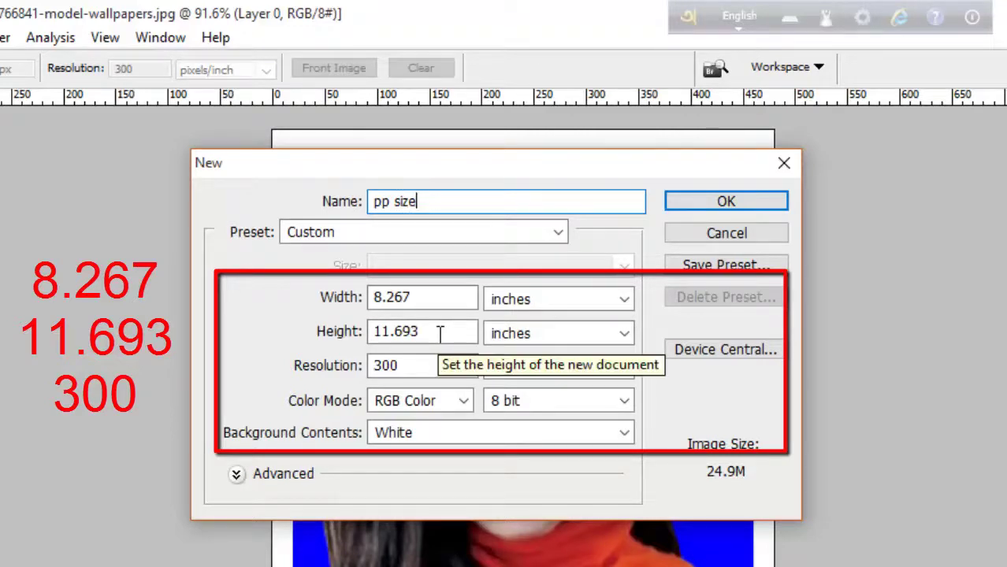
double_click(473, 297)
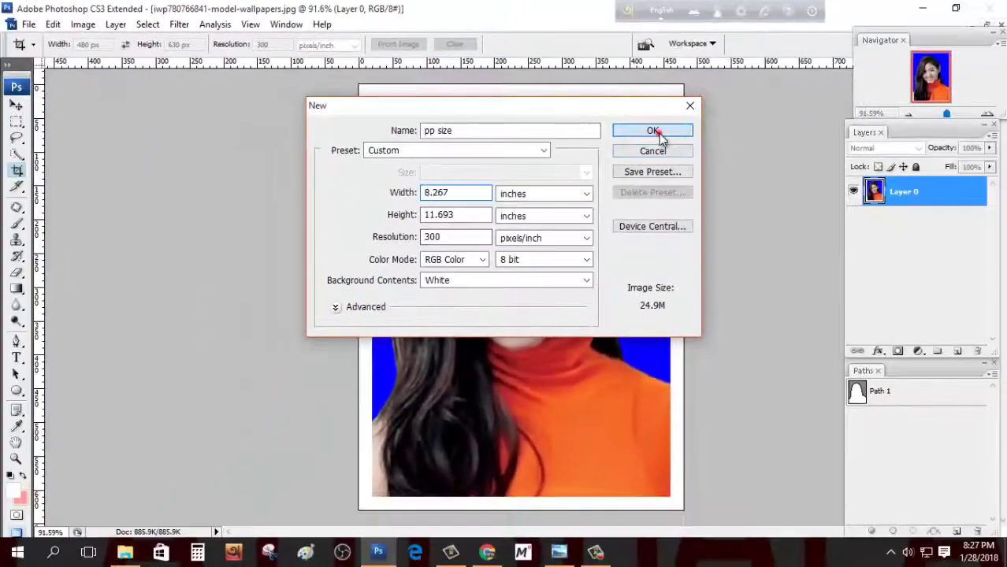
Create the A4 page and define the bordered portrait as a pattern named 'pp size'.
left_click(694, 170)
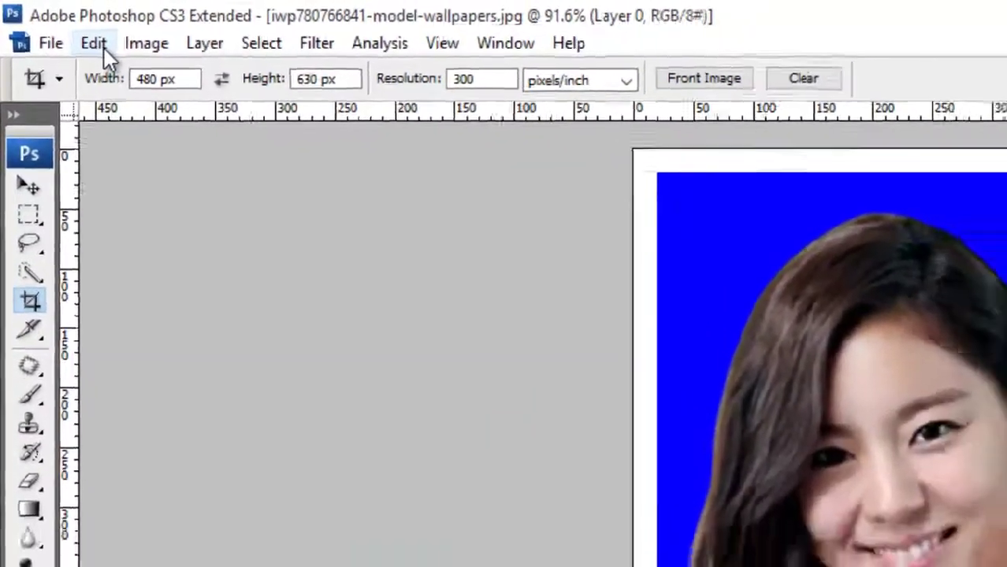
left_click(55, 26)
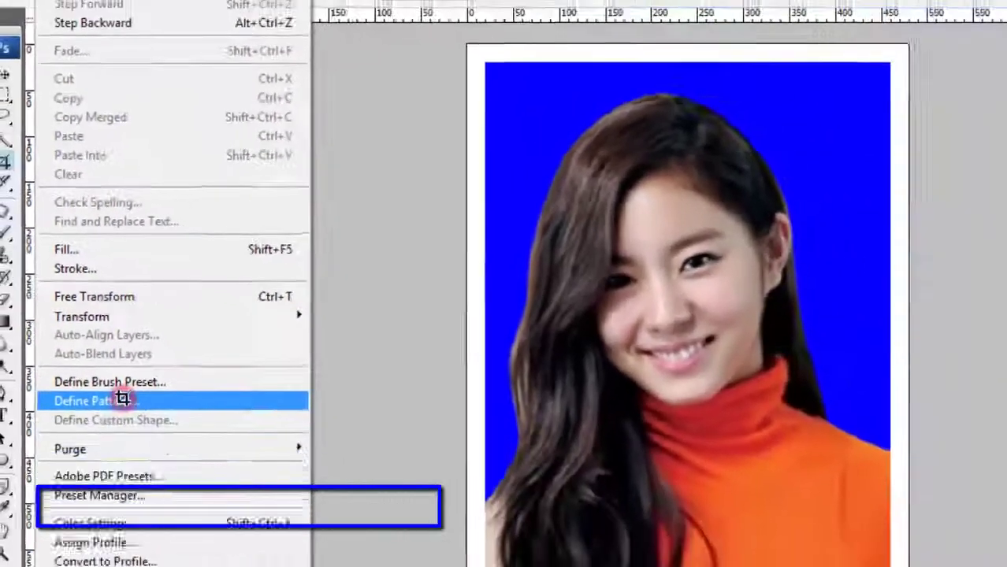
left_click(122, 399)
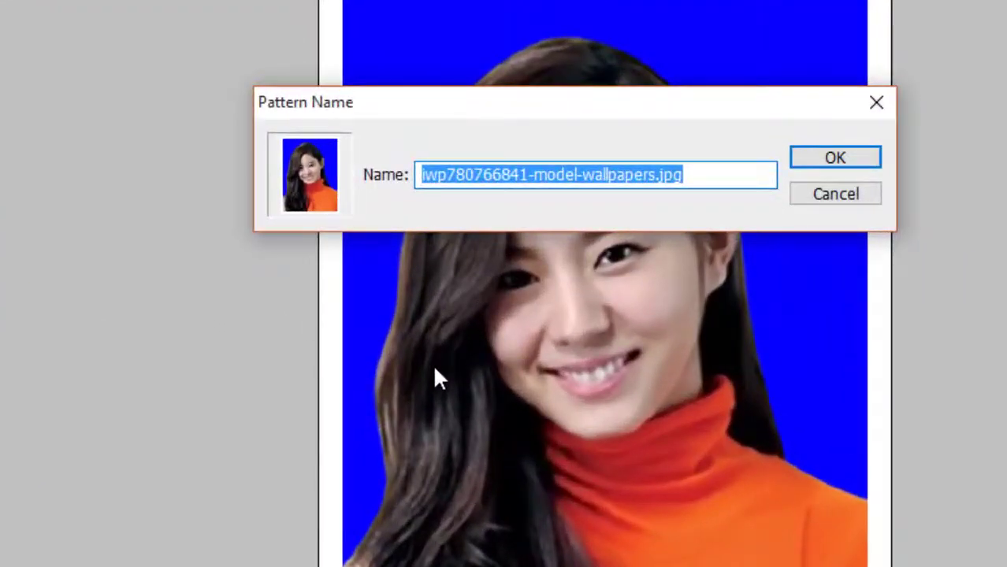
type("pp si")
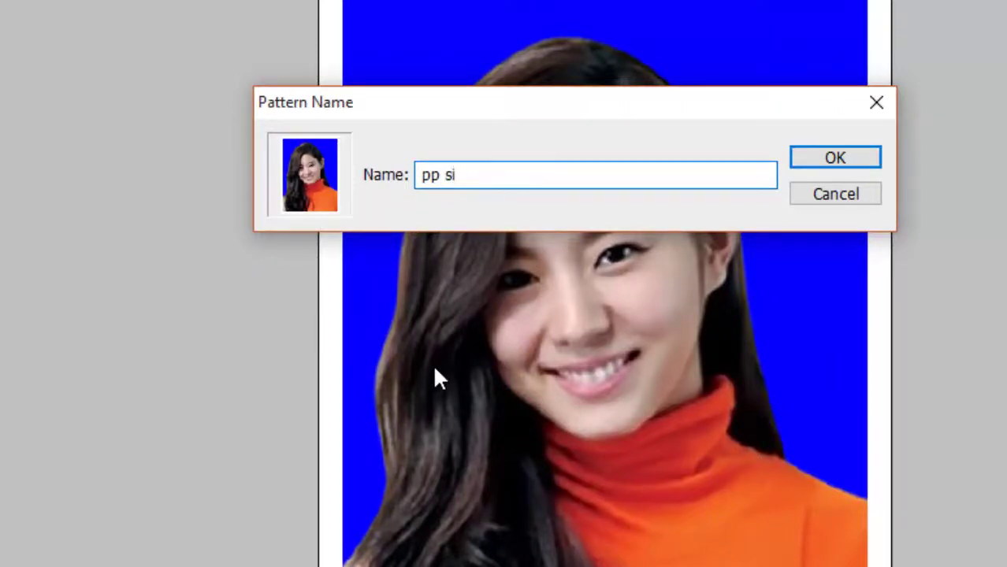
type("ze")
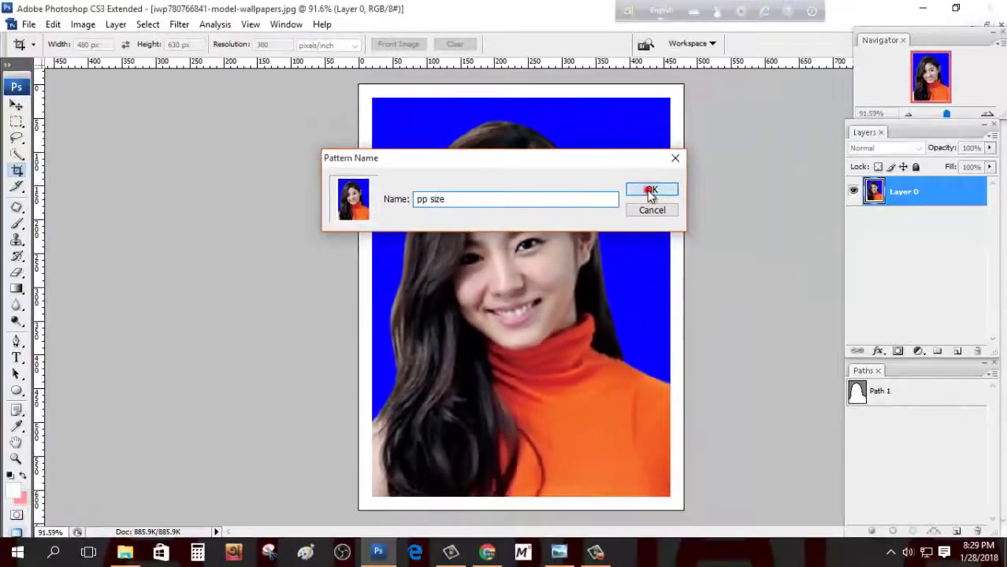
left_click(647, 189)
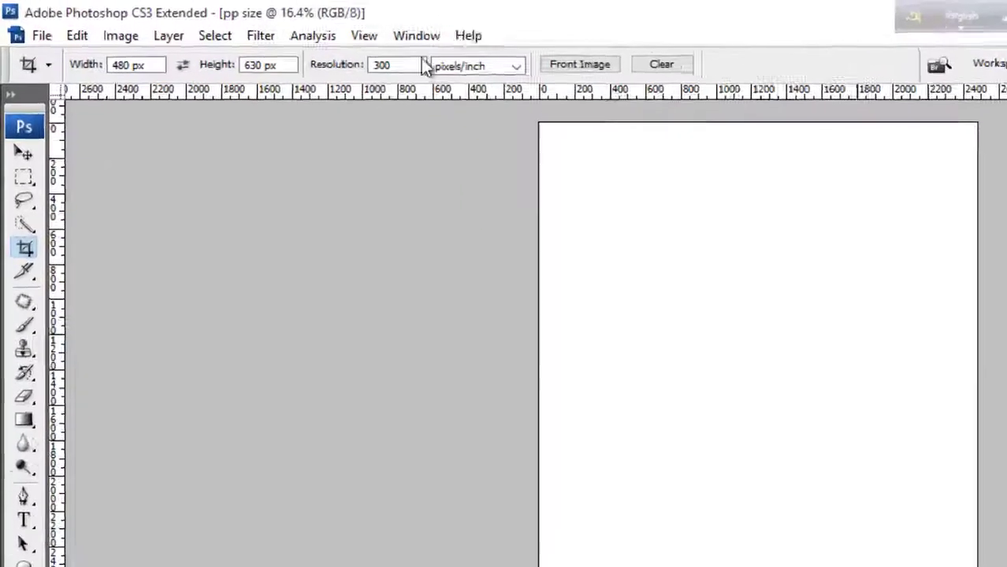
Fill the A4 page with the custom 'pp size' portrait pattern.
left_click(102, 48)
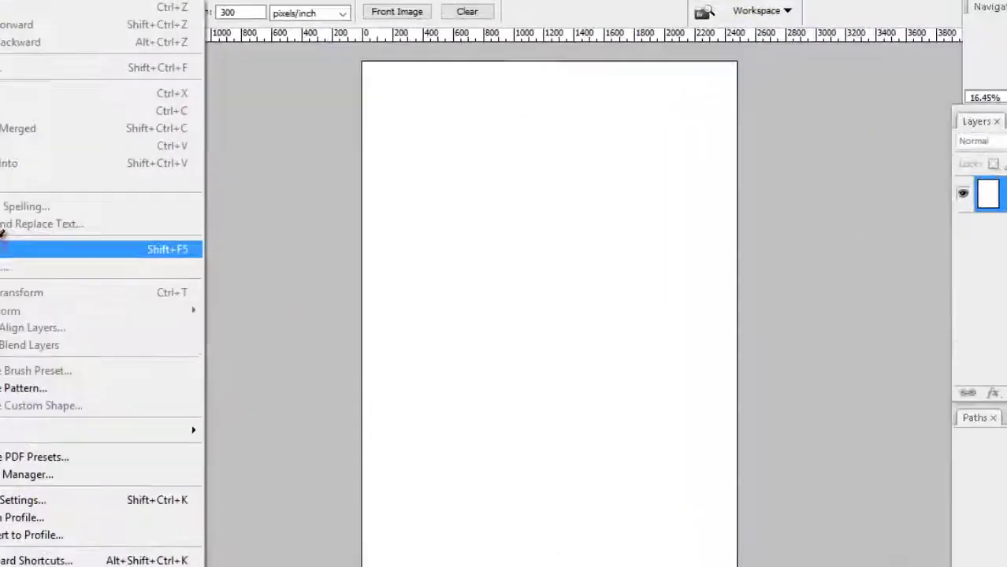
left_click(70, 234)
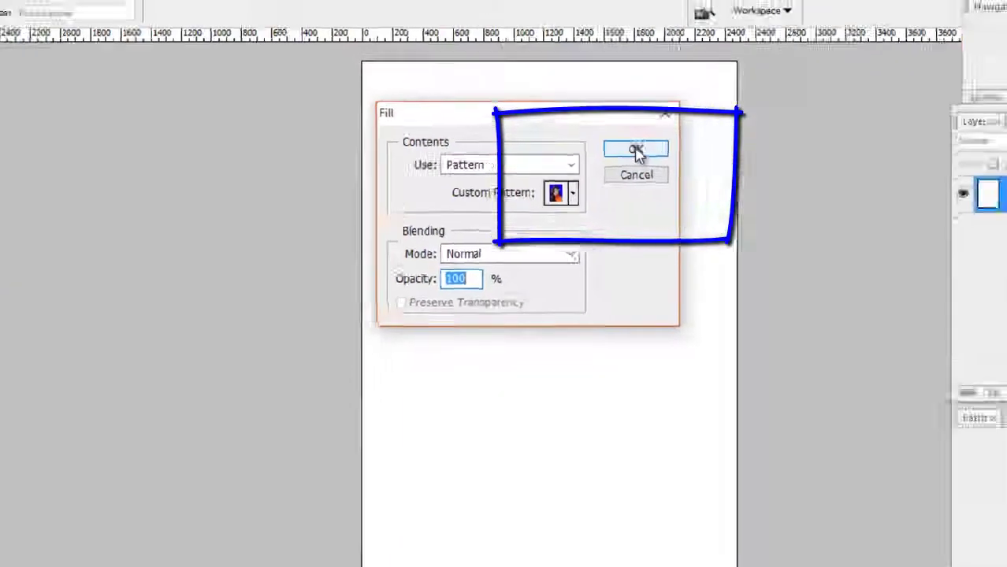
left_click(635, 152)
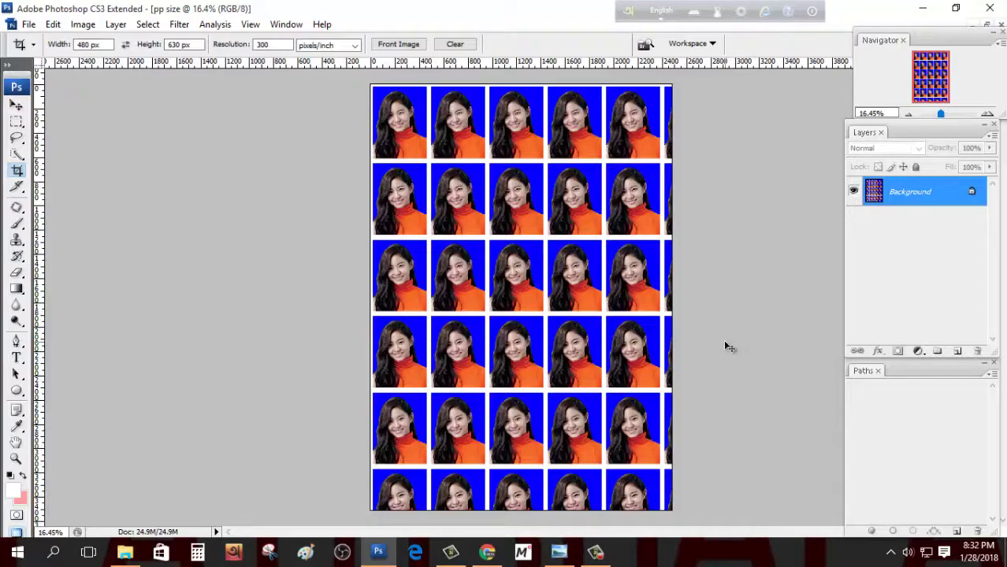
key("ctrl+plus")
key("ctrl+plus")
key("ctrl+plus")
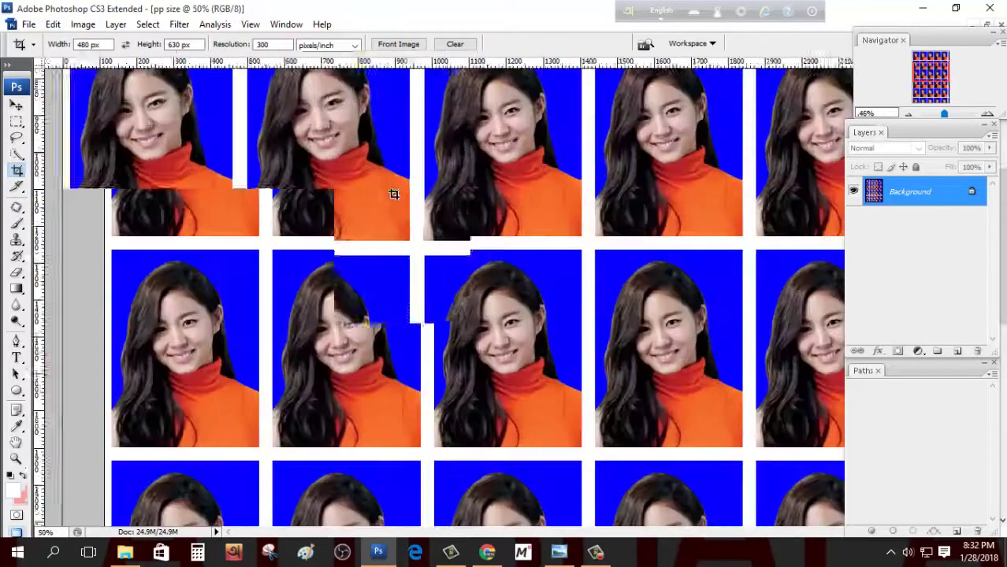
key("ctrl+plus")
key("ctrl+minus")
key("ctrl+minus")
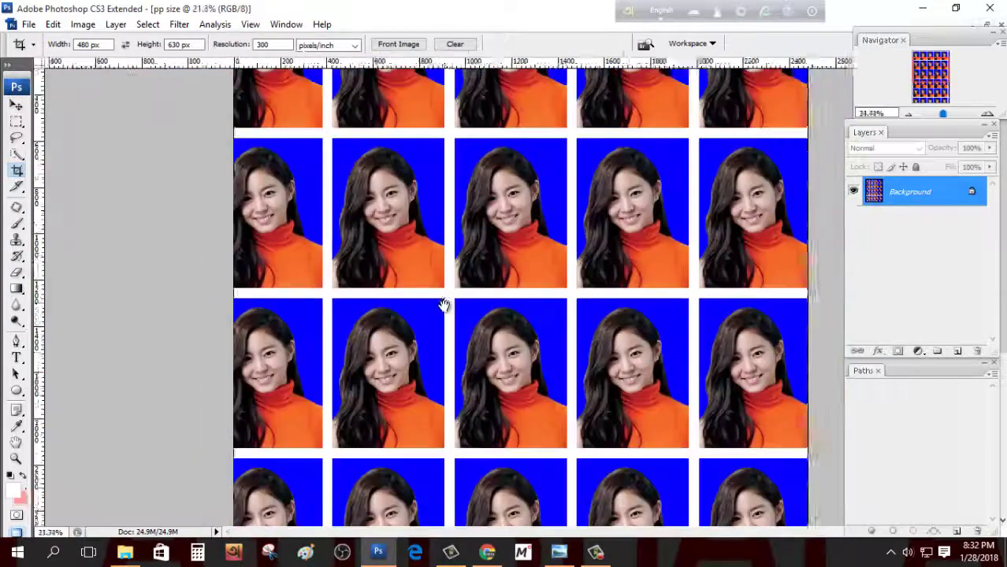
key("ctrl+minus")
key("ctrl+minus")
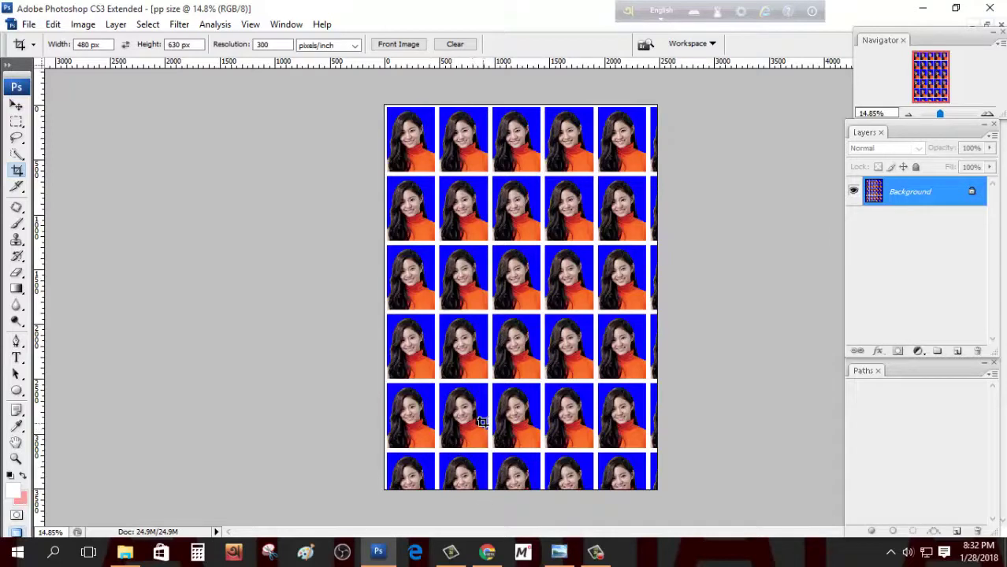
scroll(686, 405, "up", 1)
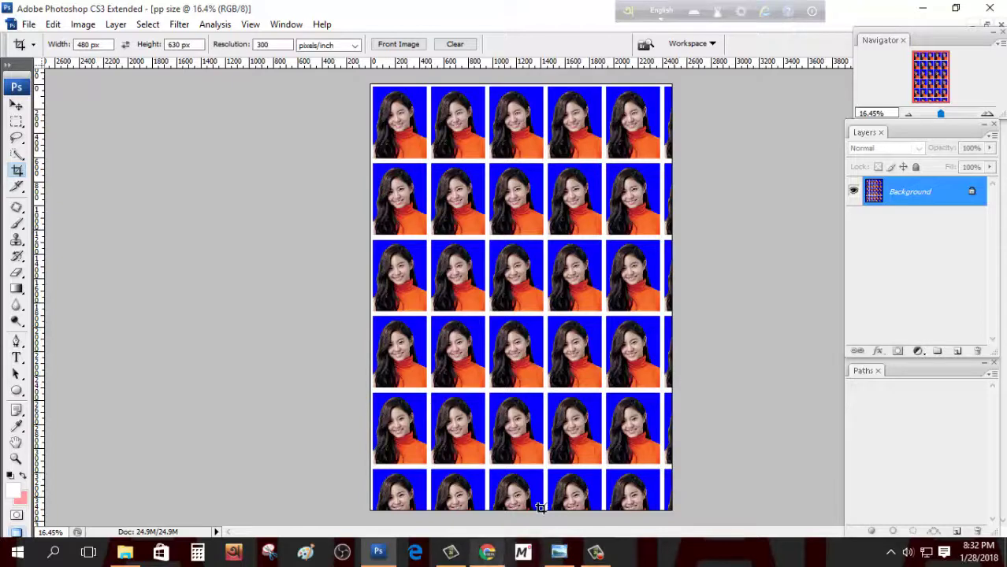
key("ctrl+0")
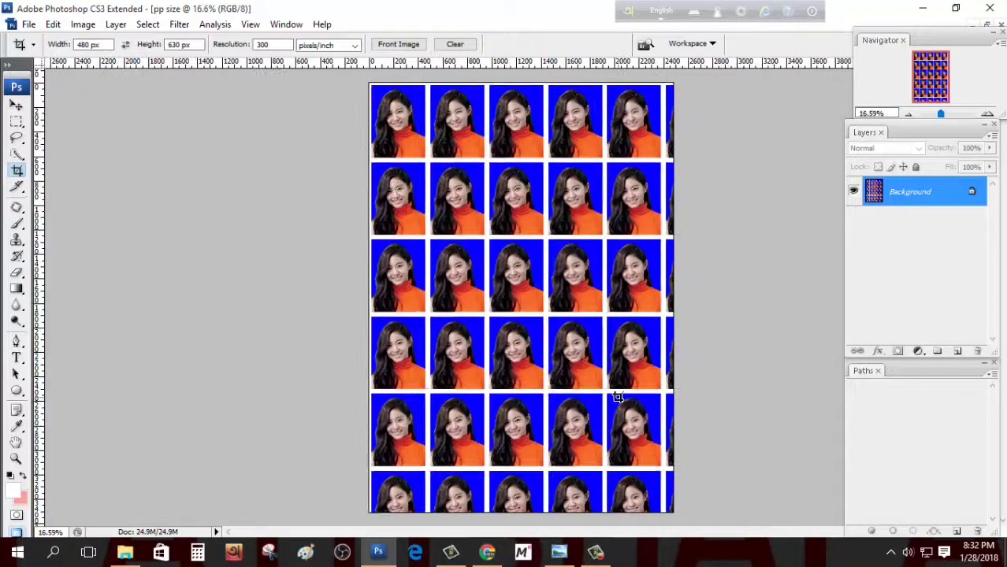
Duplicate the tiled portrait layer and start a free transform on the copy.
left_click(28, 24)
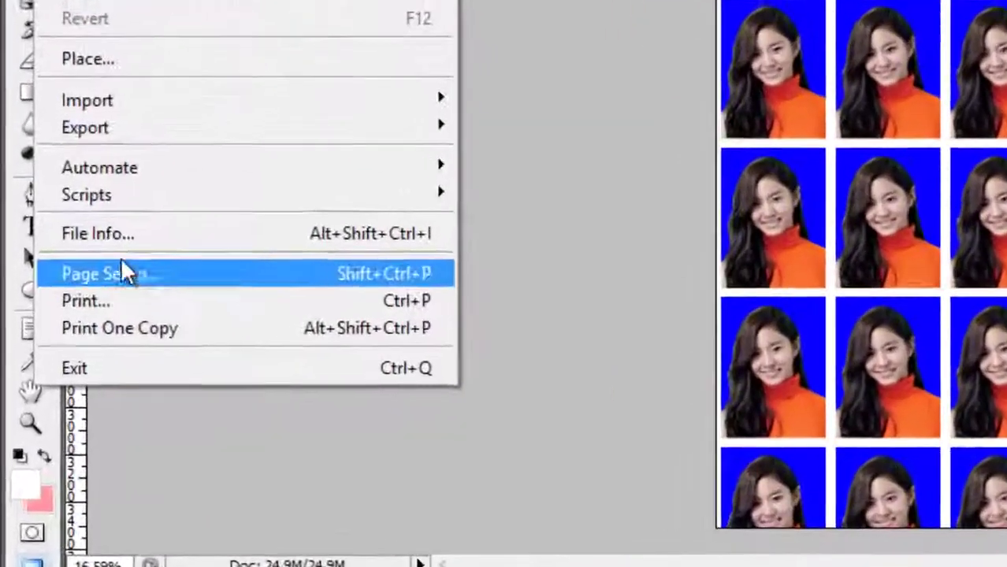
left_click(78, 329)
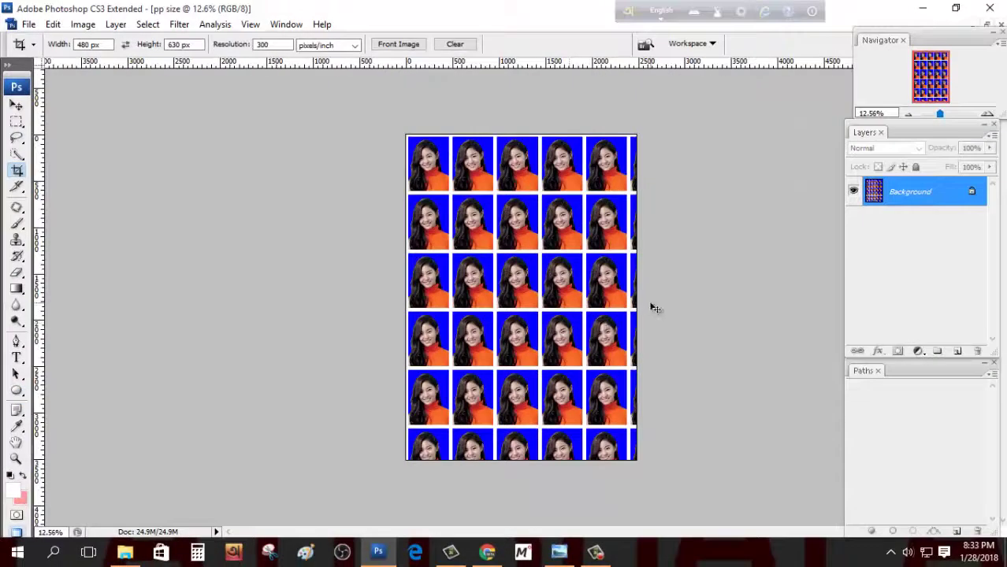
key("ctrl+j")
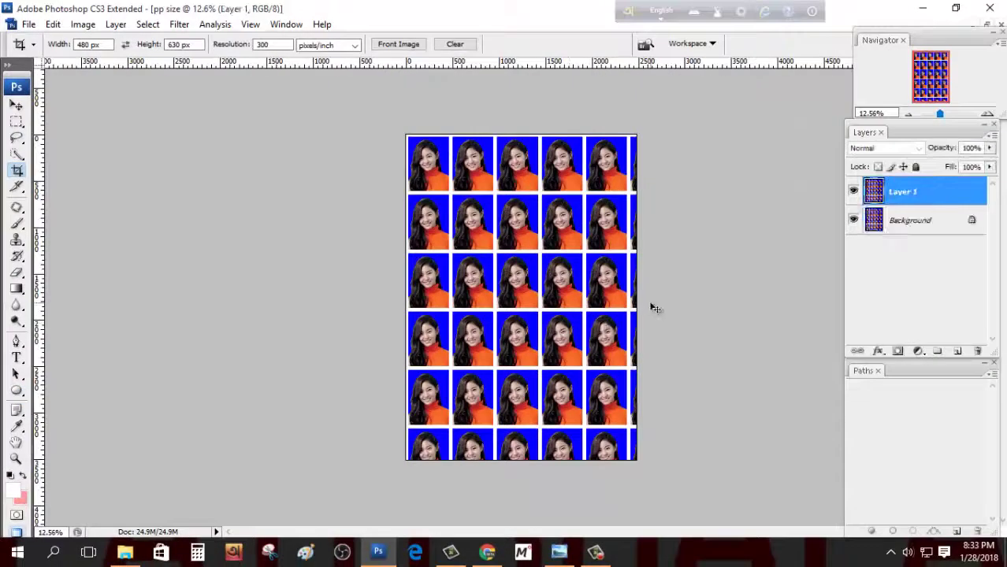
key("ctrl+t")
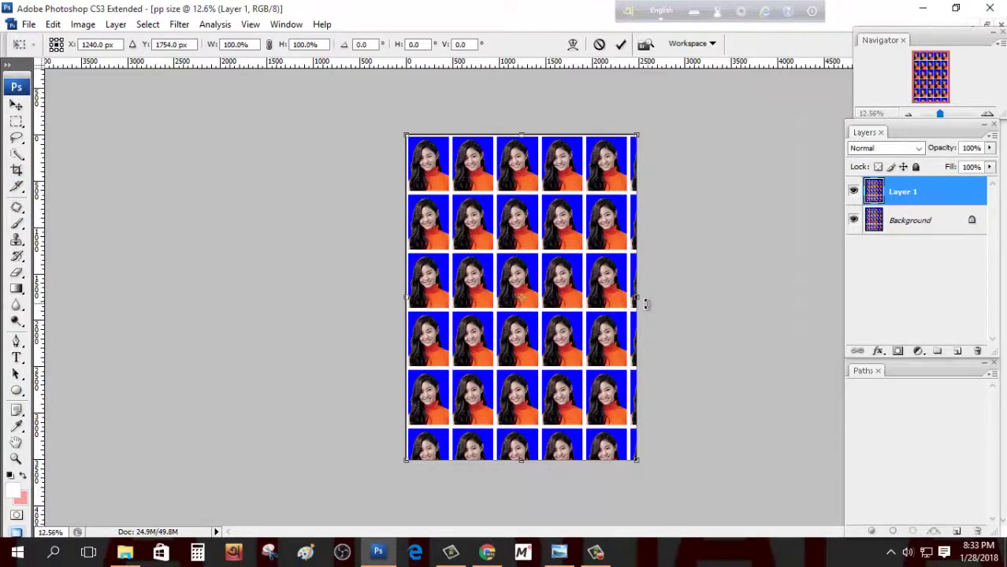
Nudge the copied layer a few steps down the page, then bring up Print.
key("Down")
key("Down")
key("Down")
key("Down")
key("Down")
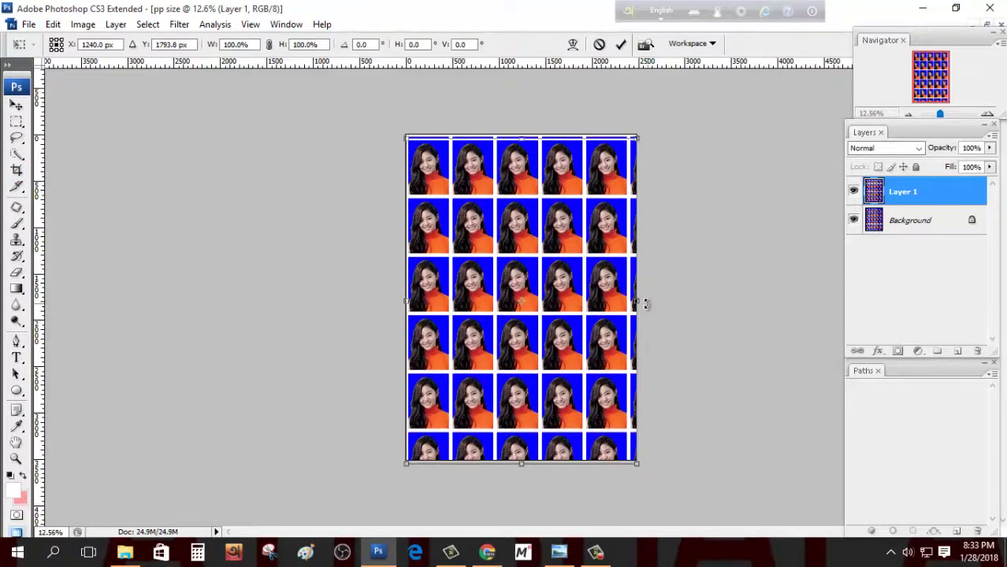
key("Down")
key("Down")
key("Down")
key("Down")
key("Down")
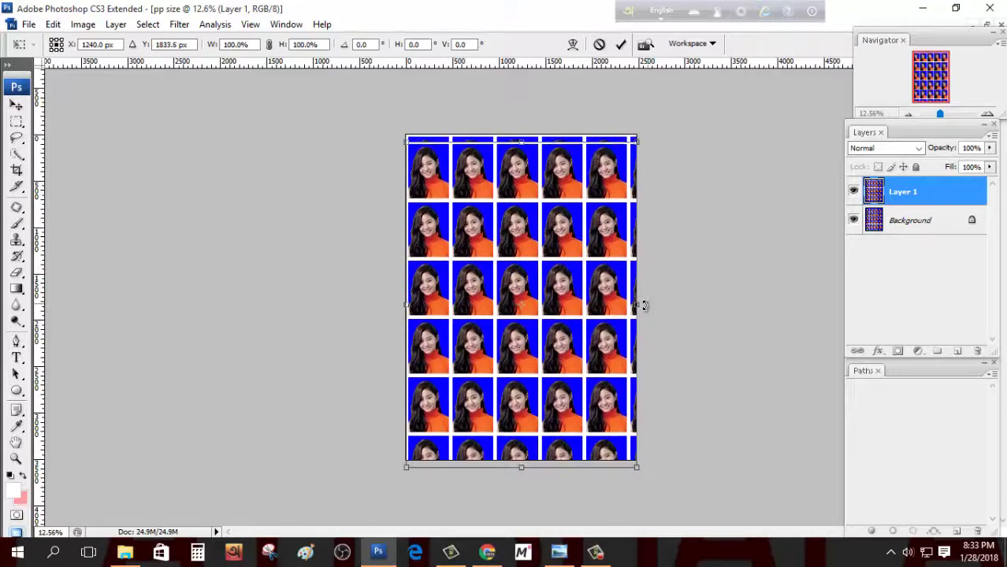
key("Down")
key("Down")
key("Down")
key("Down")
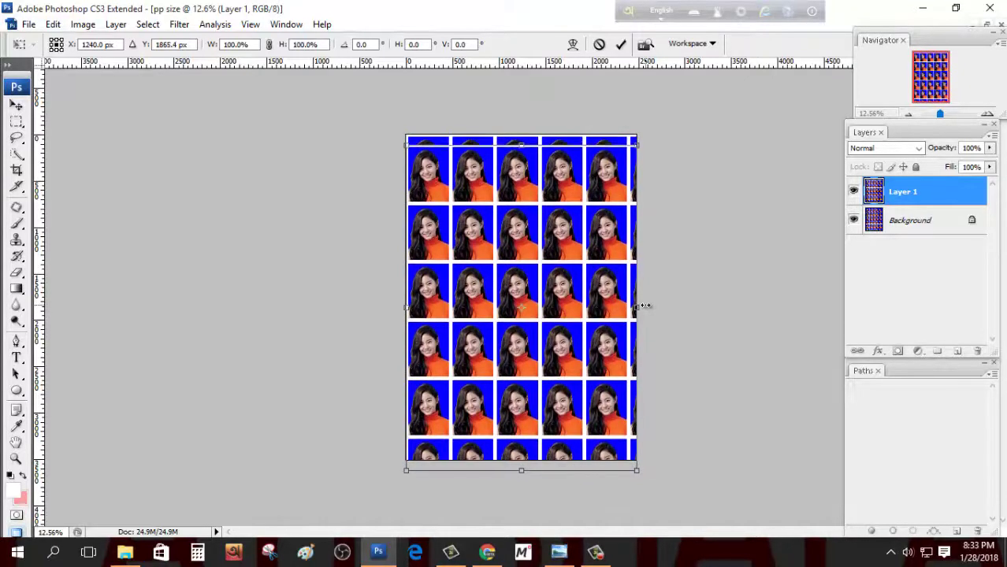
key("Down")
key("Right")
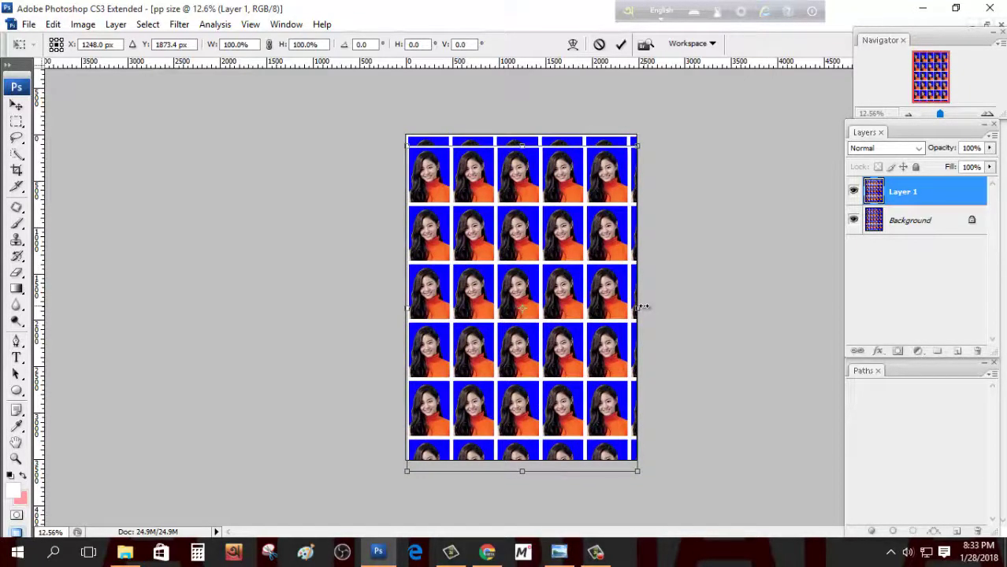
key("Down")
key("Down")
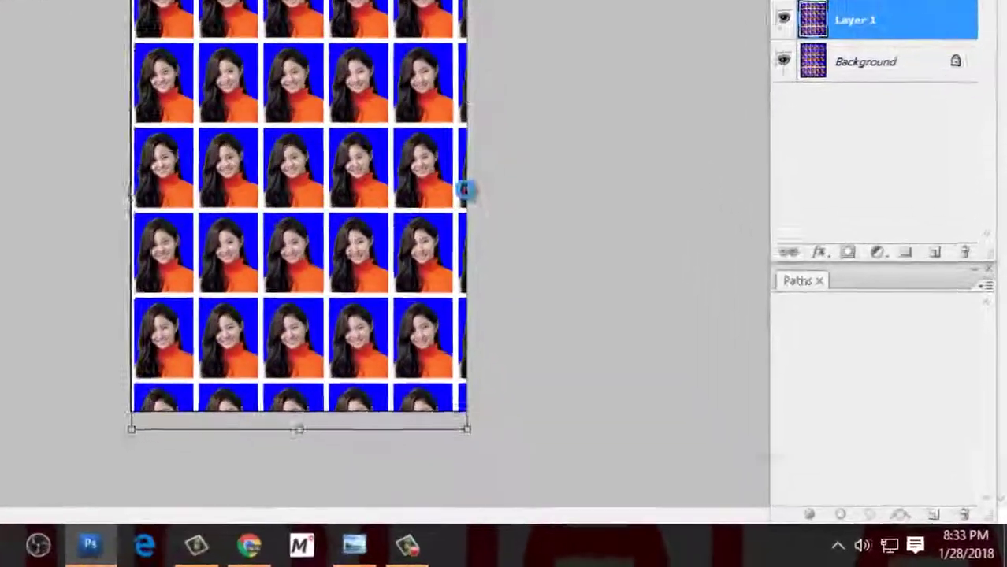
key("ctrl+p")
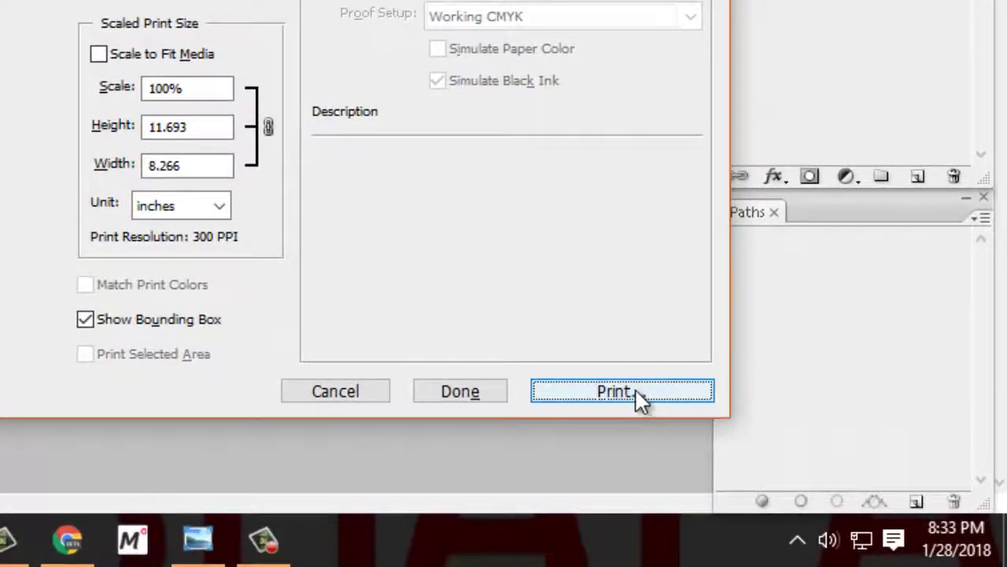
Cancel printing past the clipping warning, close both print dialogs and zoom out.
left_click(700, 424)
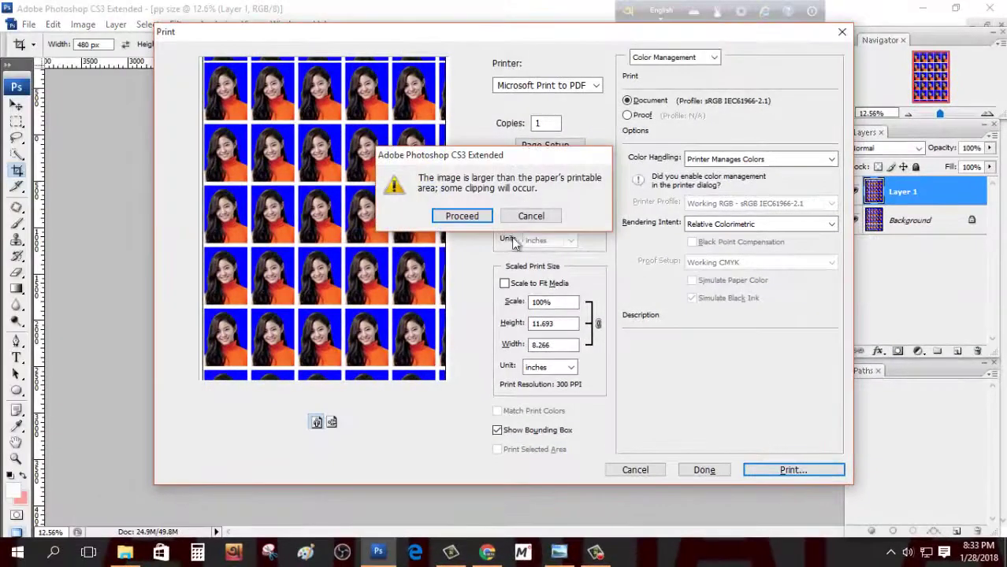
left_click(474, 217)
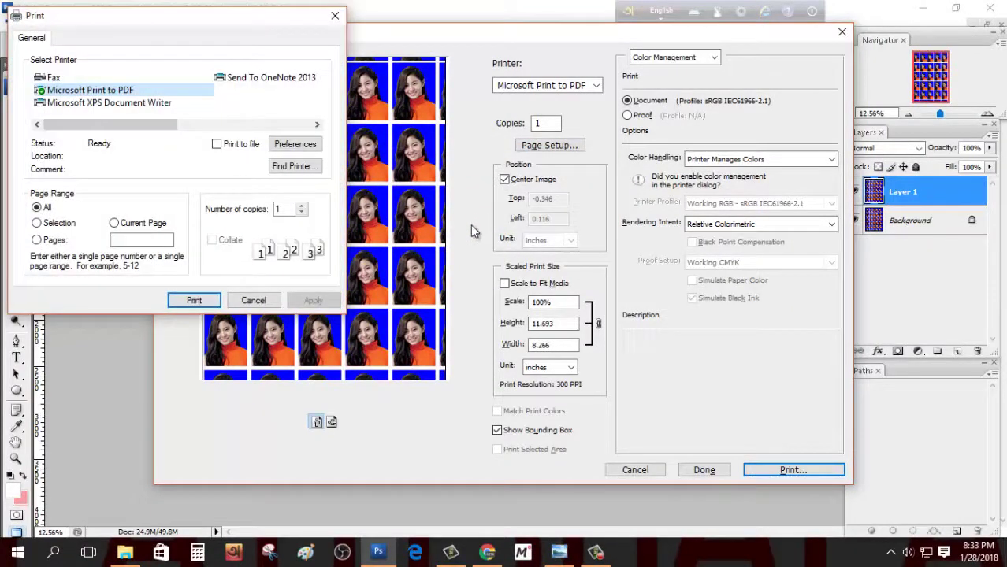
left_click(336, 16)
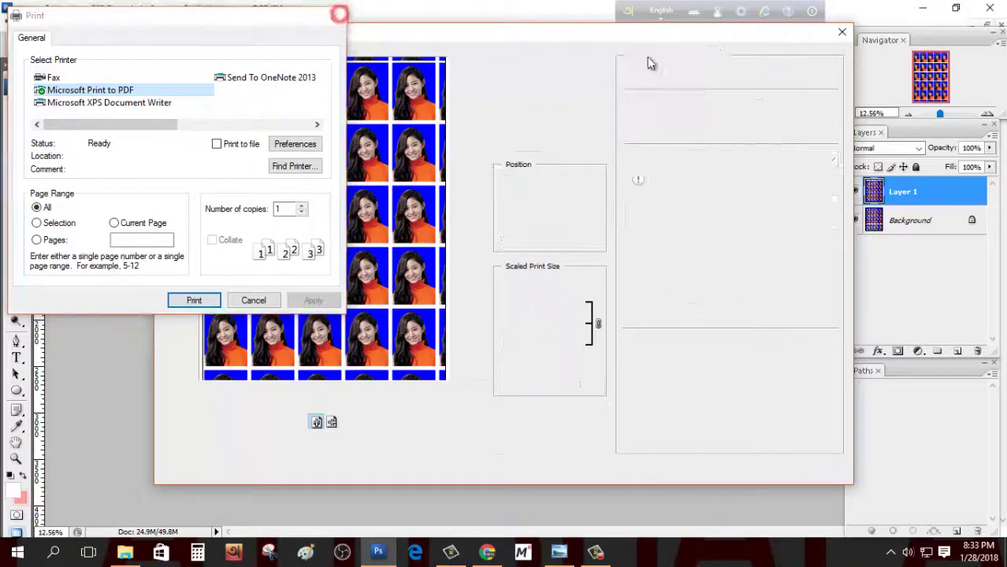
key("ctrl+minus")
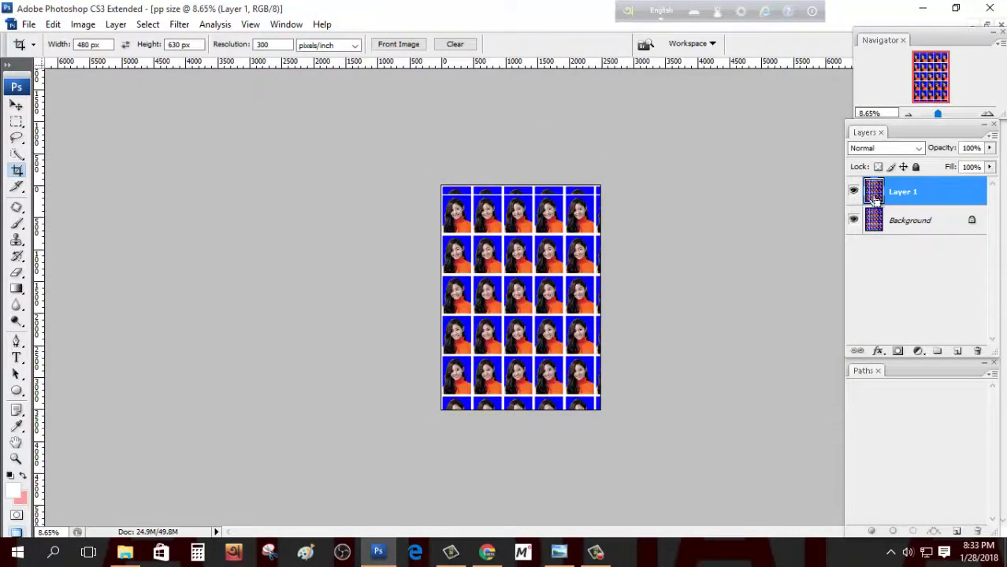
Convert the locked Background into an ordinary layer named Layer 0.
left_click(898, 221)
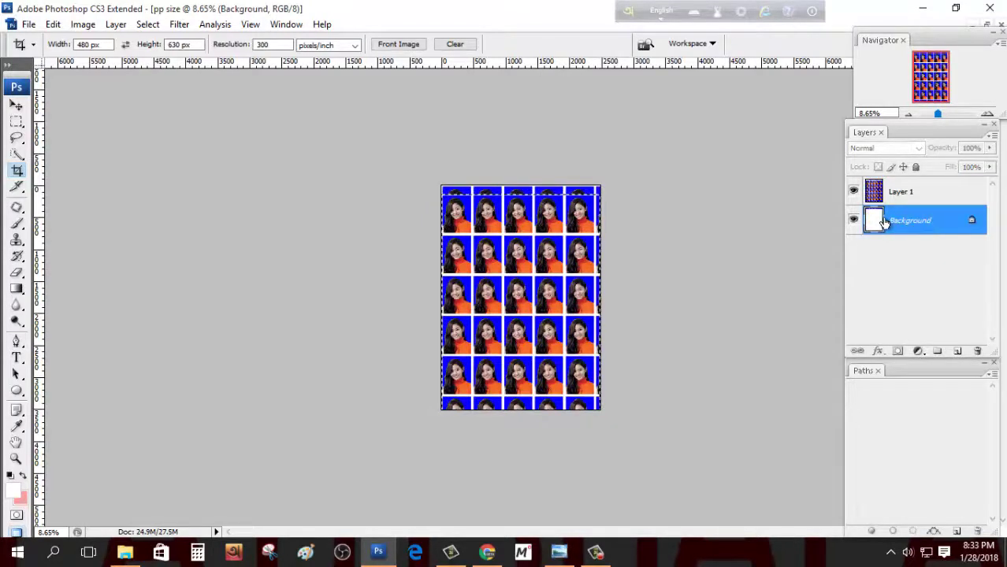
double_click(924, 217)
key("Return")
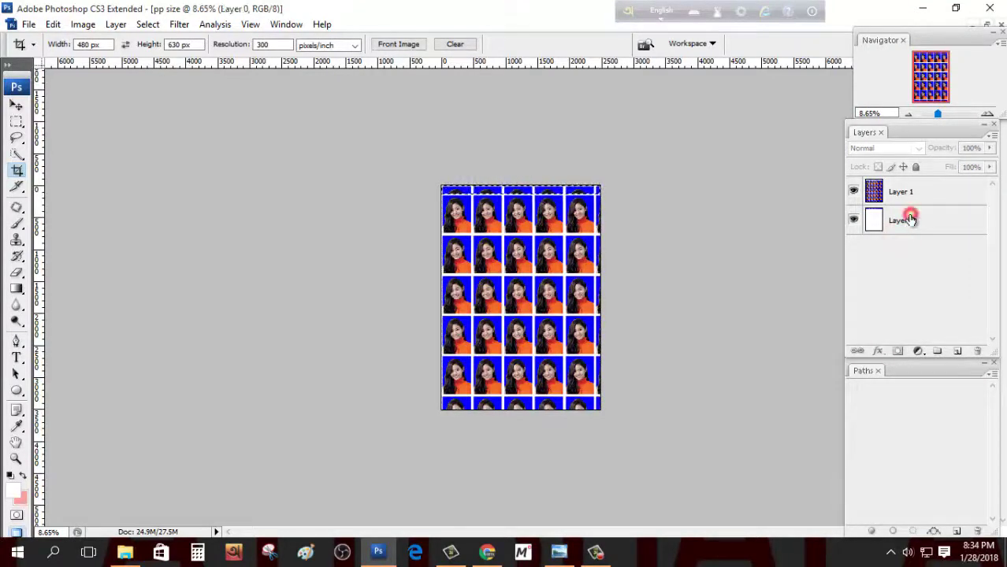
Add a white (#ffffff) Solid Color fill layer on Layer 0.
left_click(910, 219)
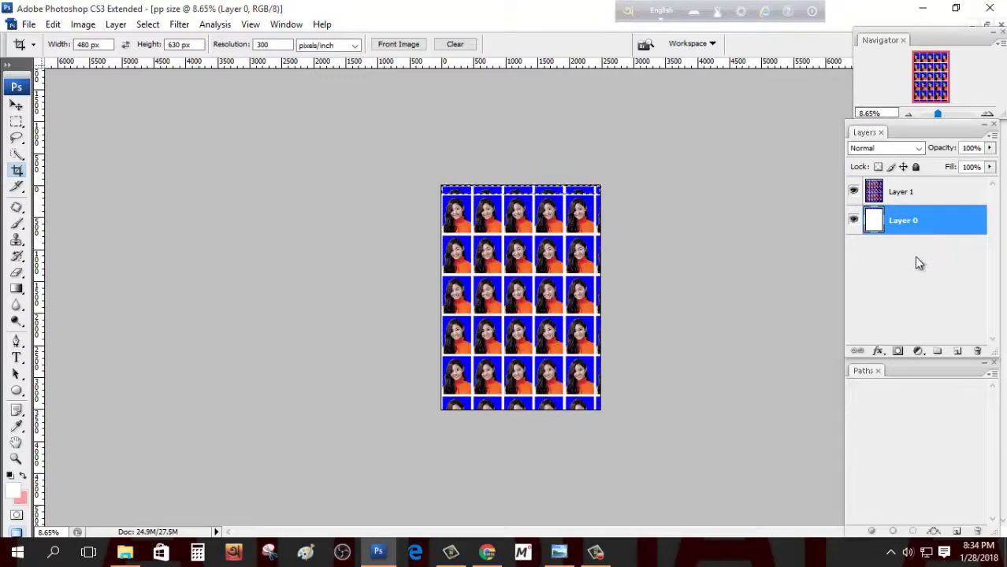
left_click(921, 352)
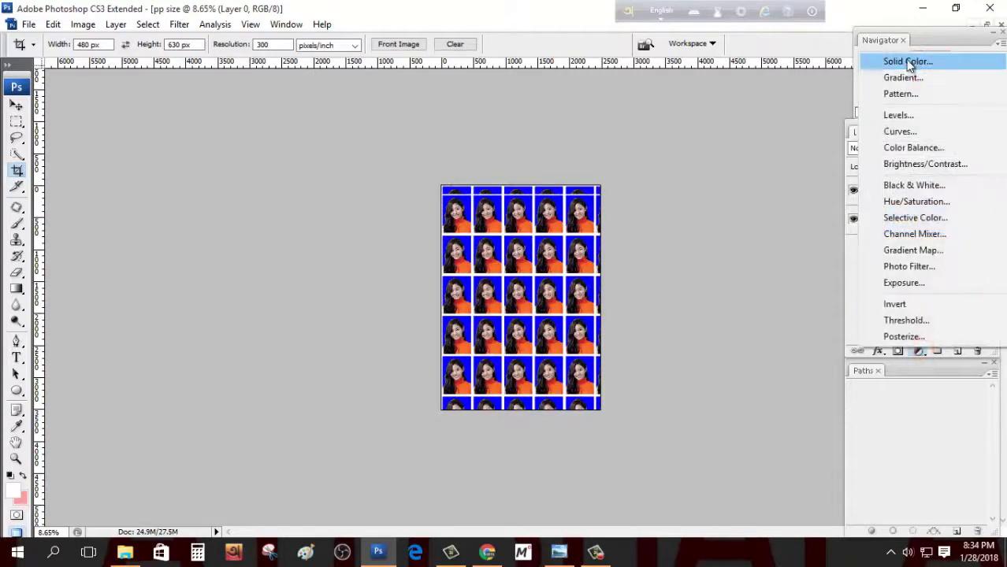
left_click(906, 63)
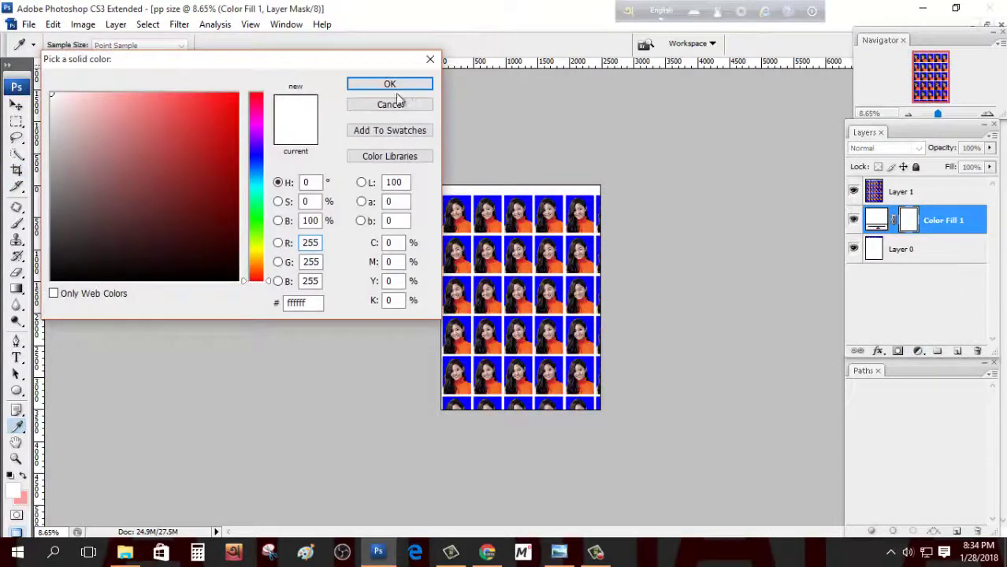
left_click(390, 85)
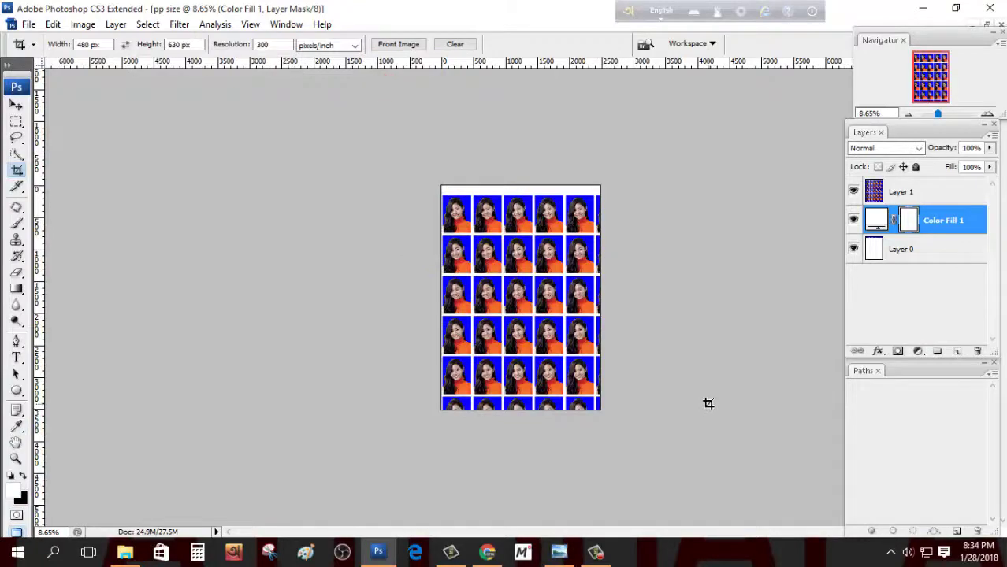
scroll(520, 300, "up", 2)
scroll(524, 234, "up", 2)
scroll(524, 234, "up", 1)
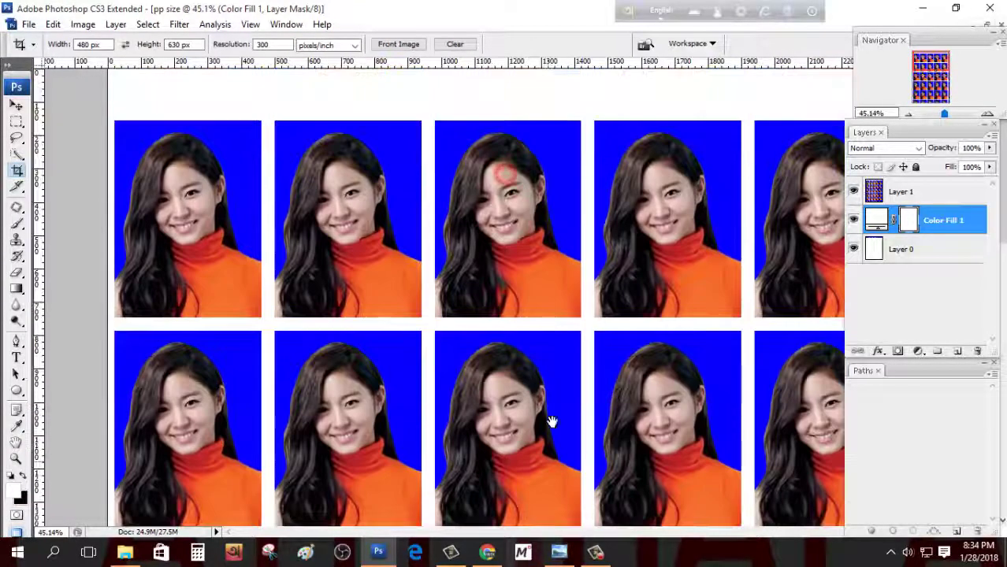
scroll(527, 370, "down", 1)
scroll(526, 372, "down", 1)
scroll(526, 376, "down", 1)
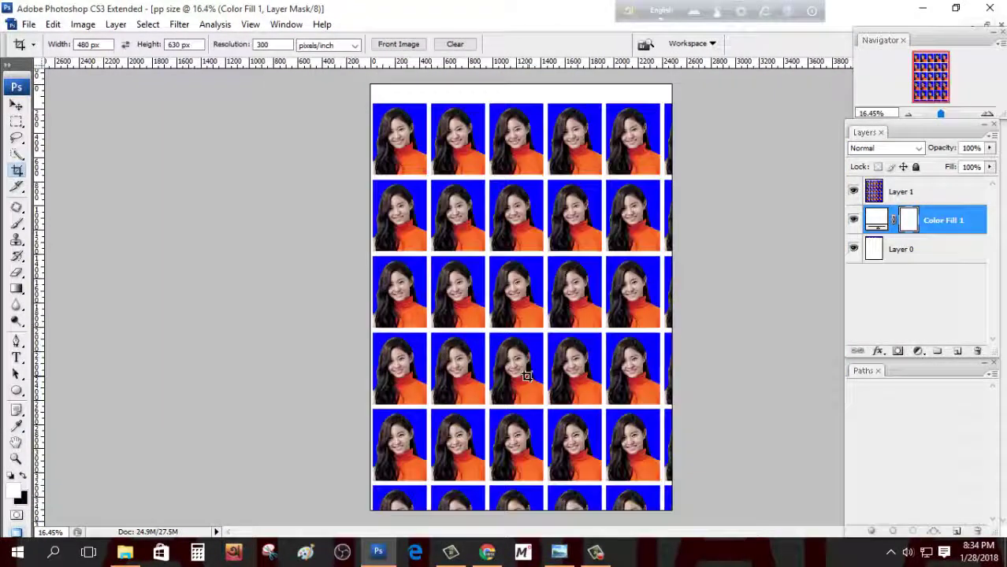